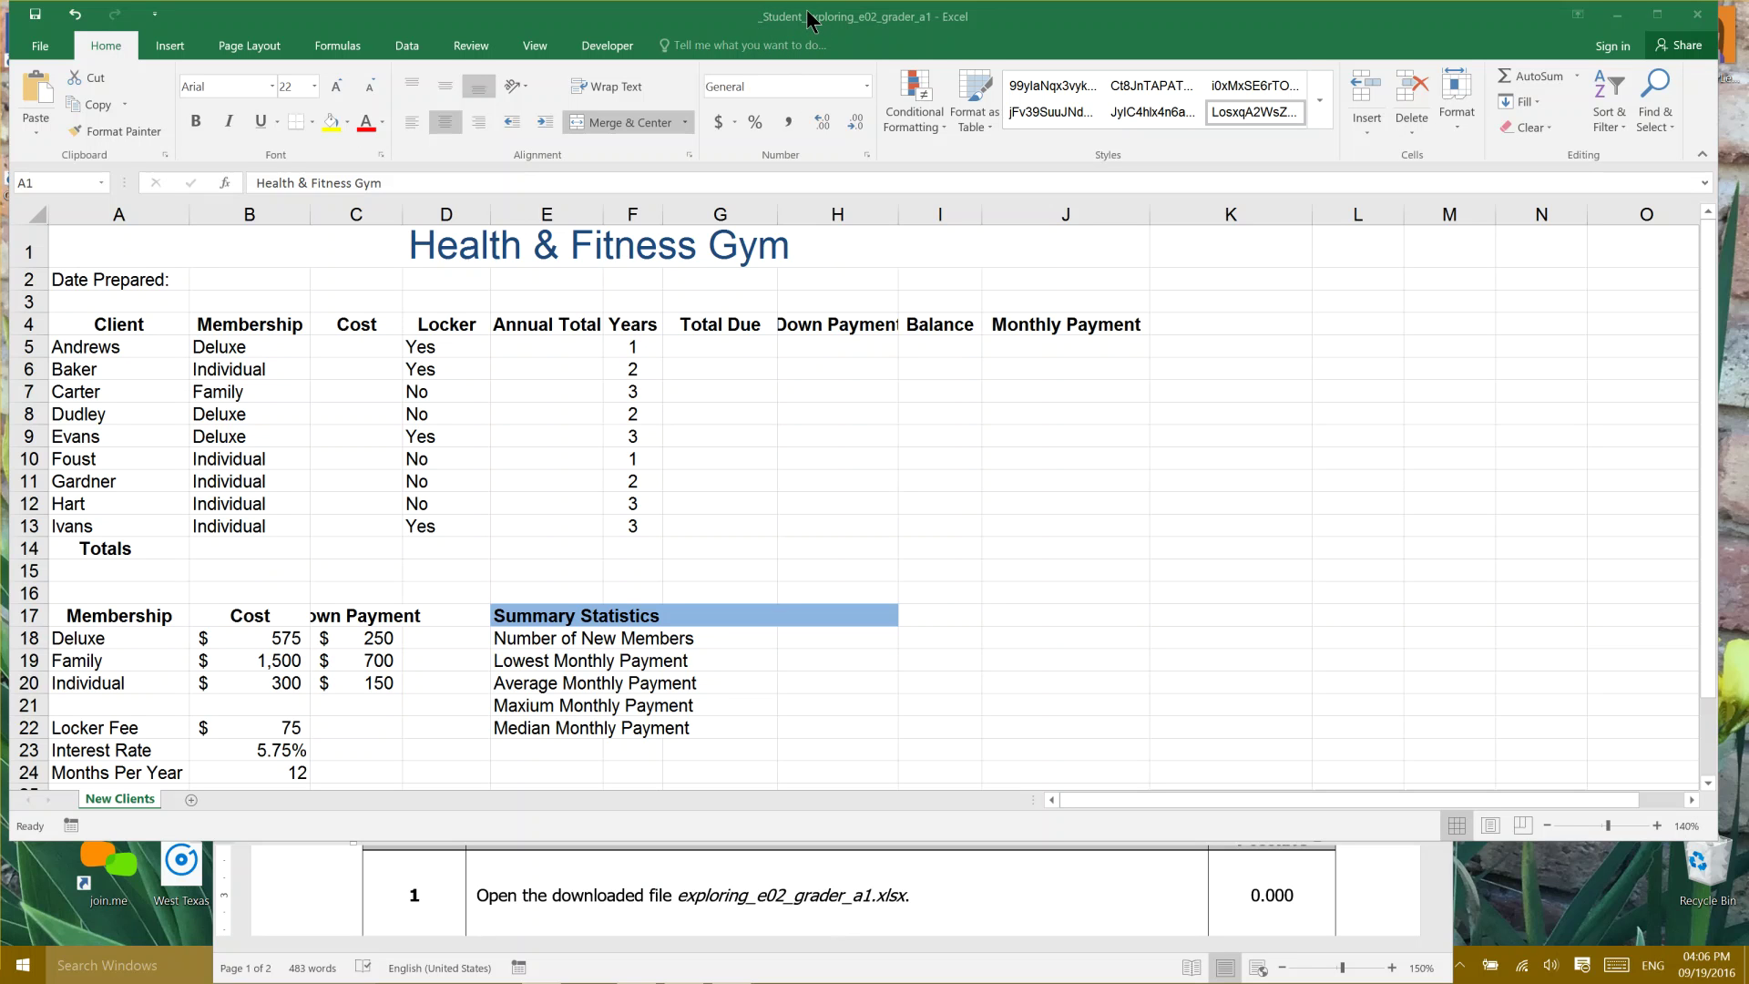
# - Save the workbook to the Excel Chapter 2 folder, replacing _Student_ with the student's last name
pyautogui.click(56, 51)
pyautogui.click(49, 241)
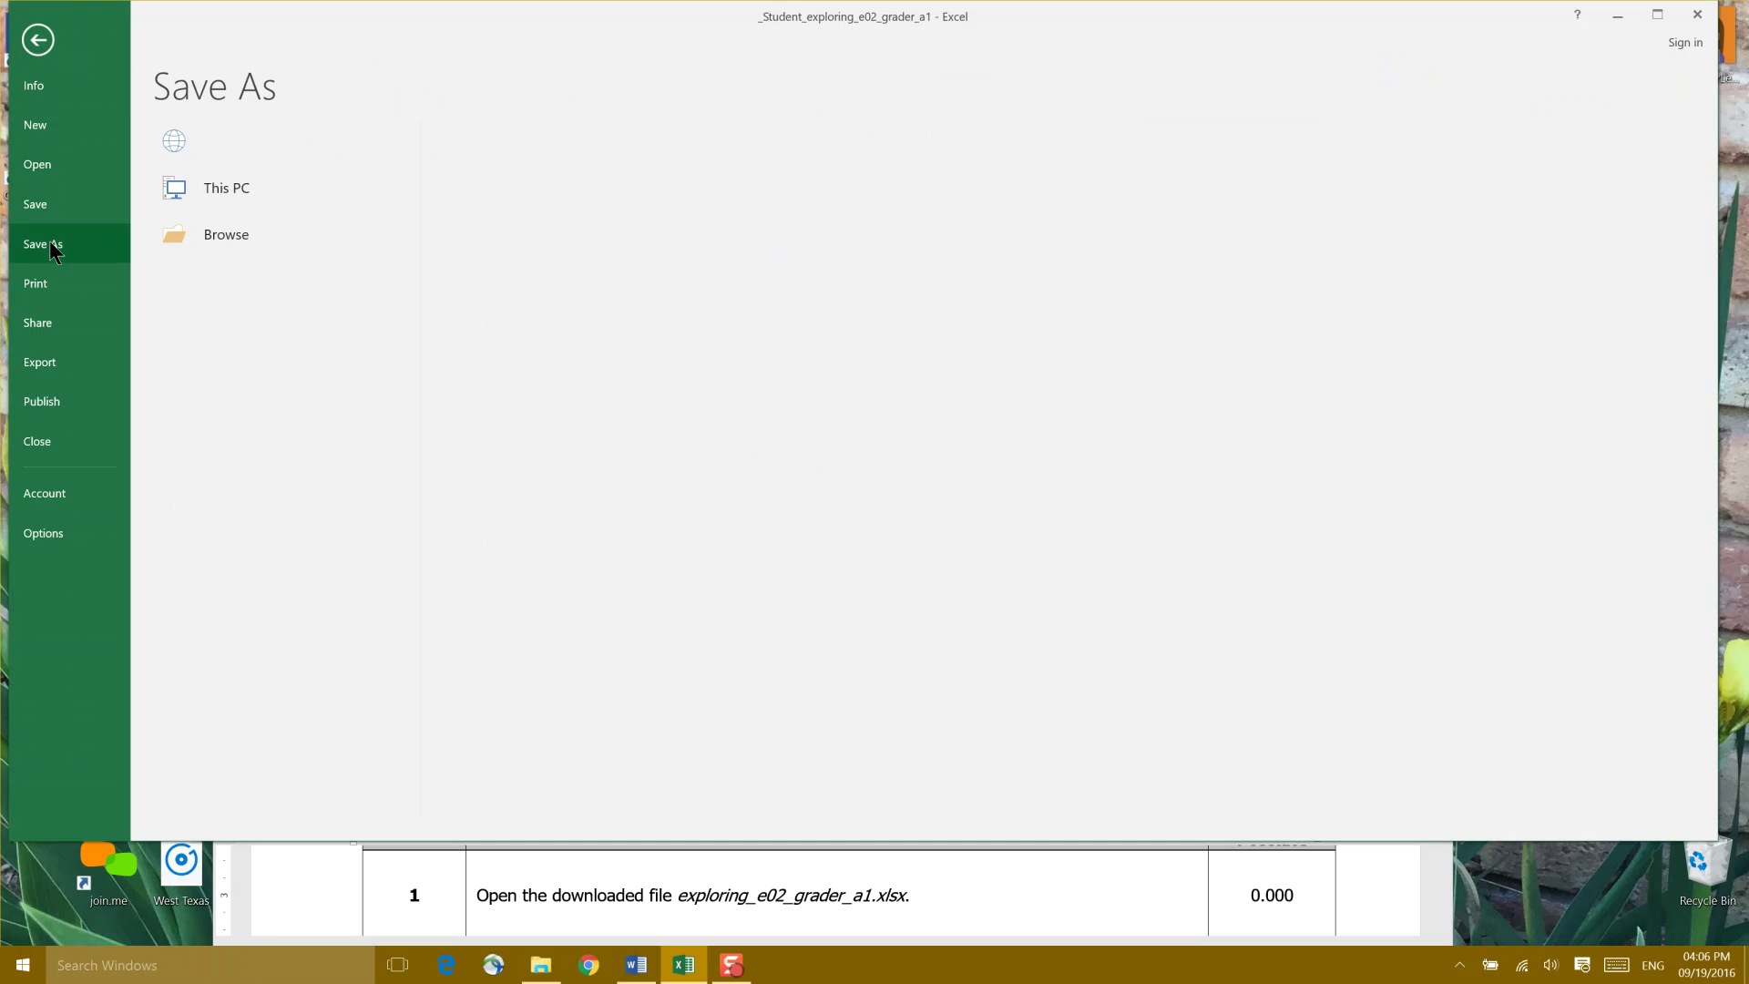
pyautogui.click(501, 182)
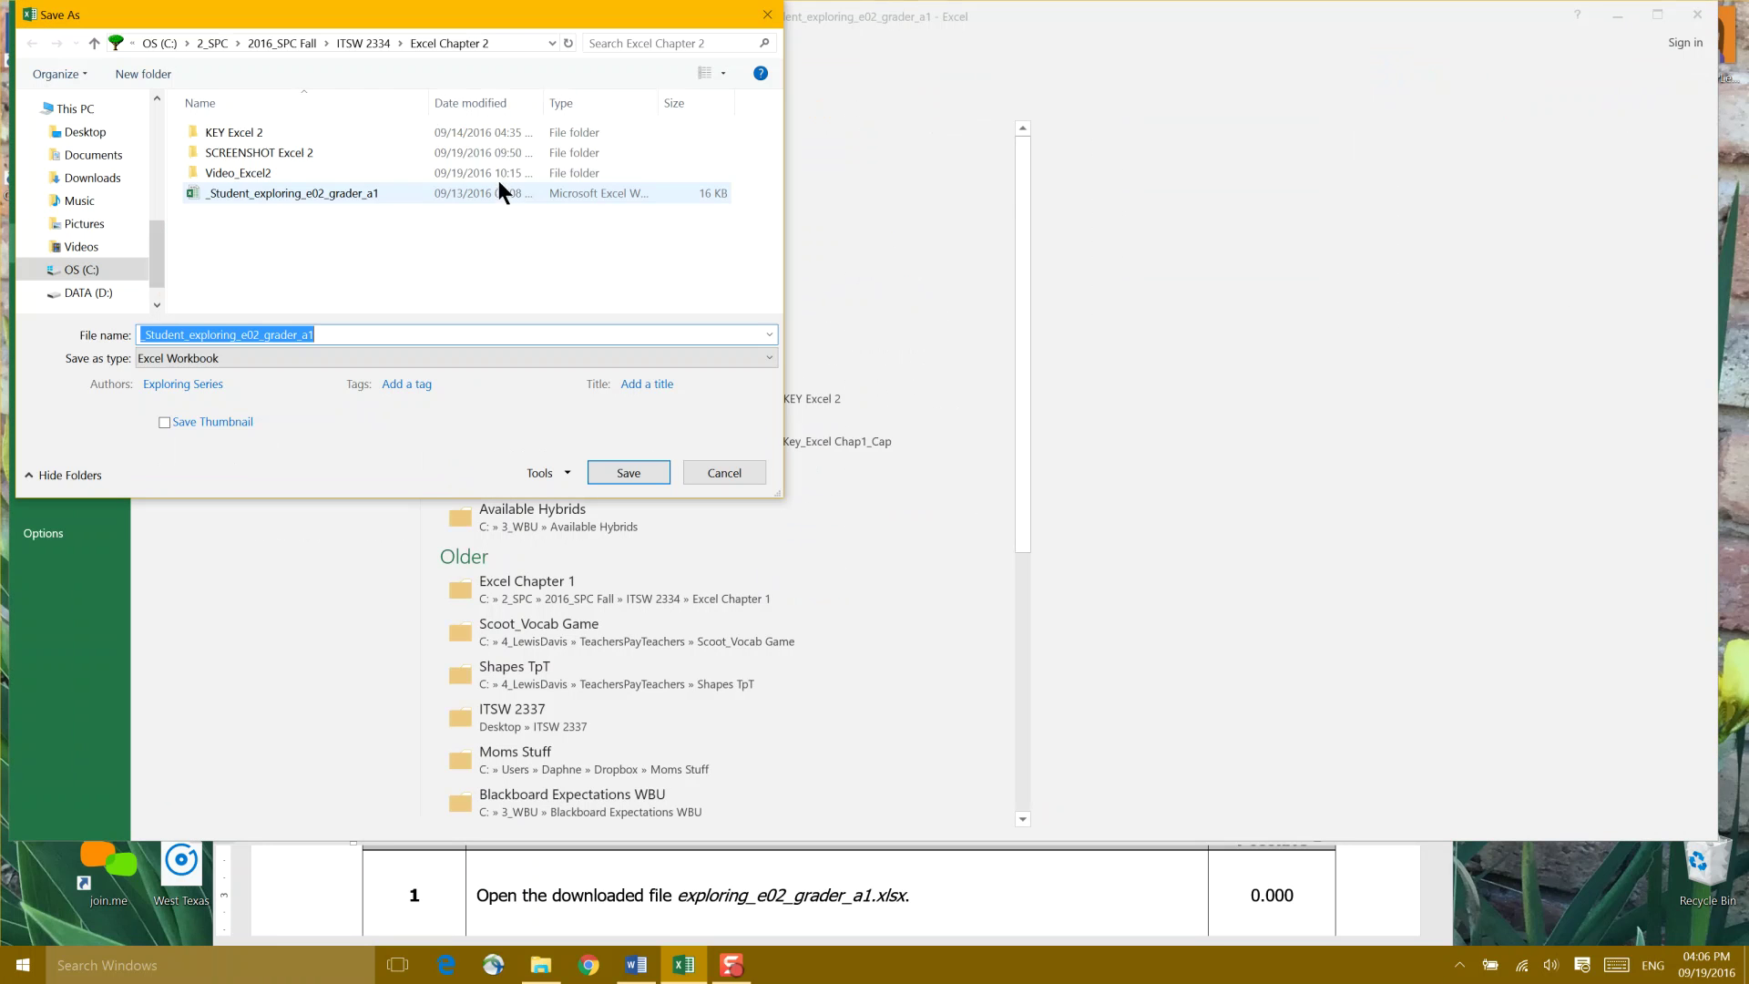
pyautogui.click(187, 339)
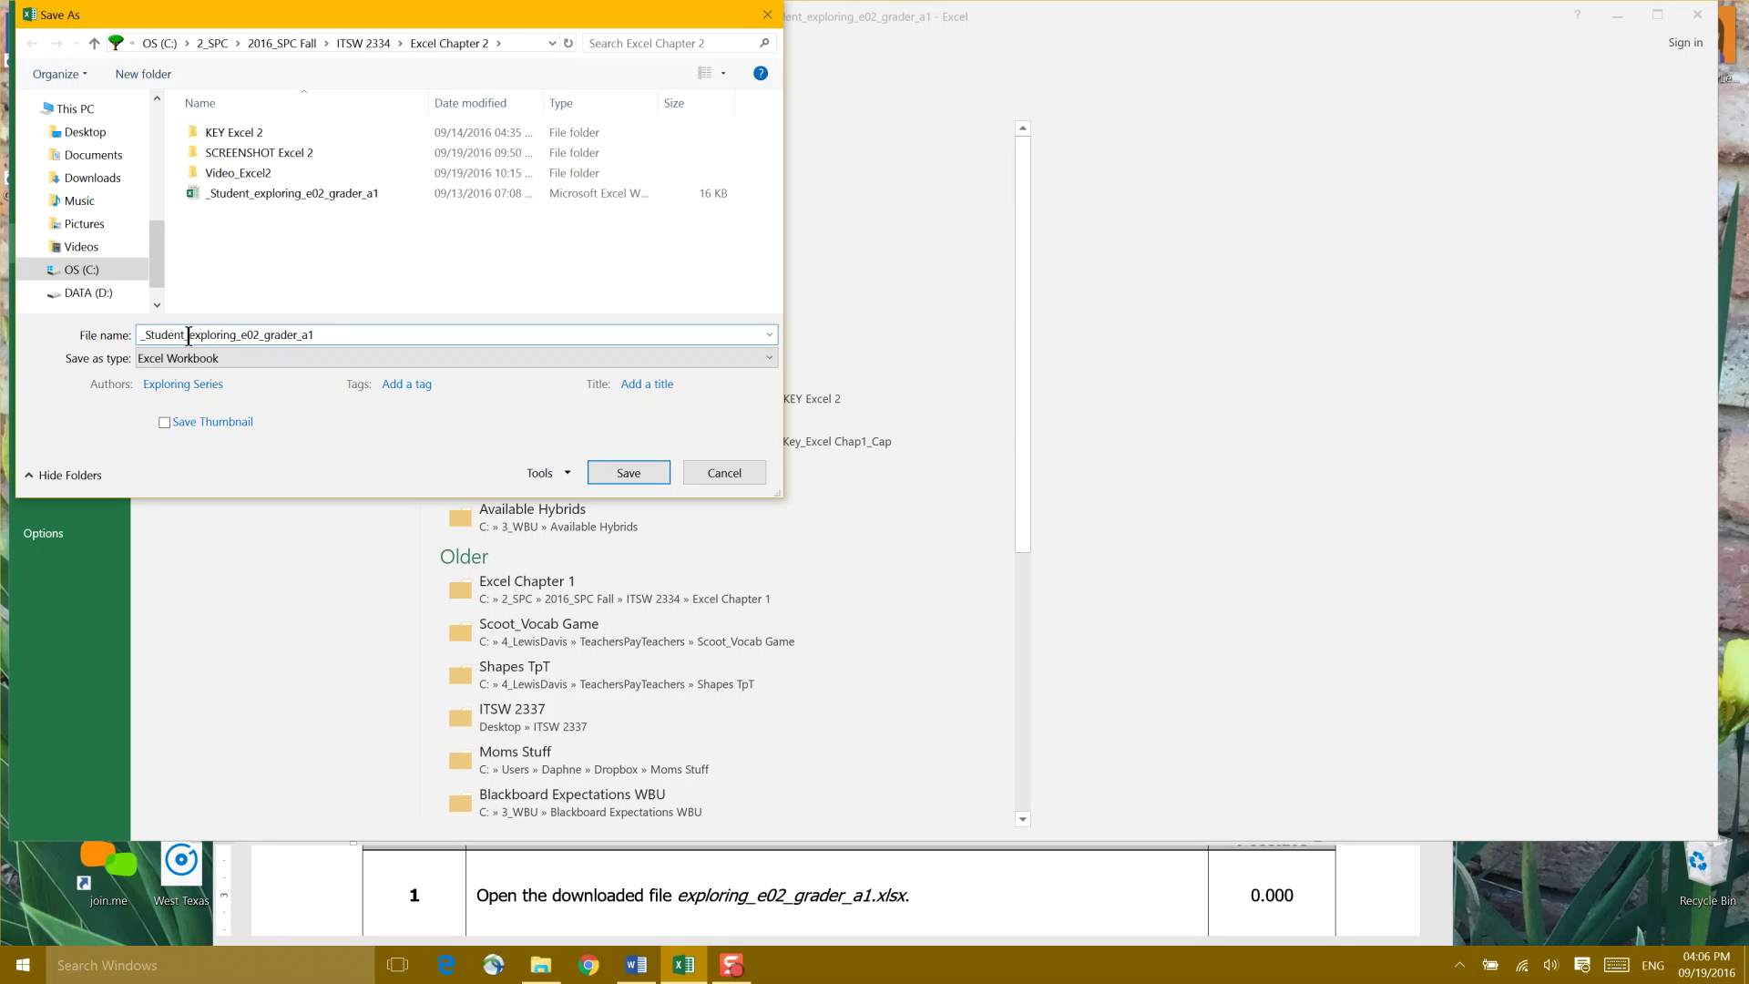
pyautogui.moveTo(187, 339); pyautogui.dragTo(134, 339)
pyautogui.write('LEWIS')
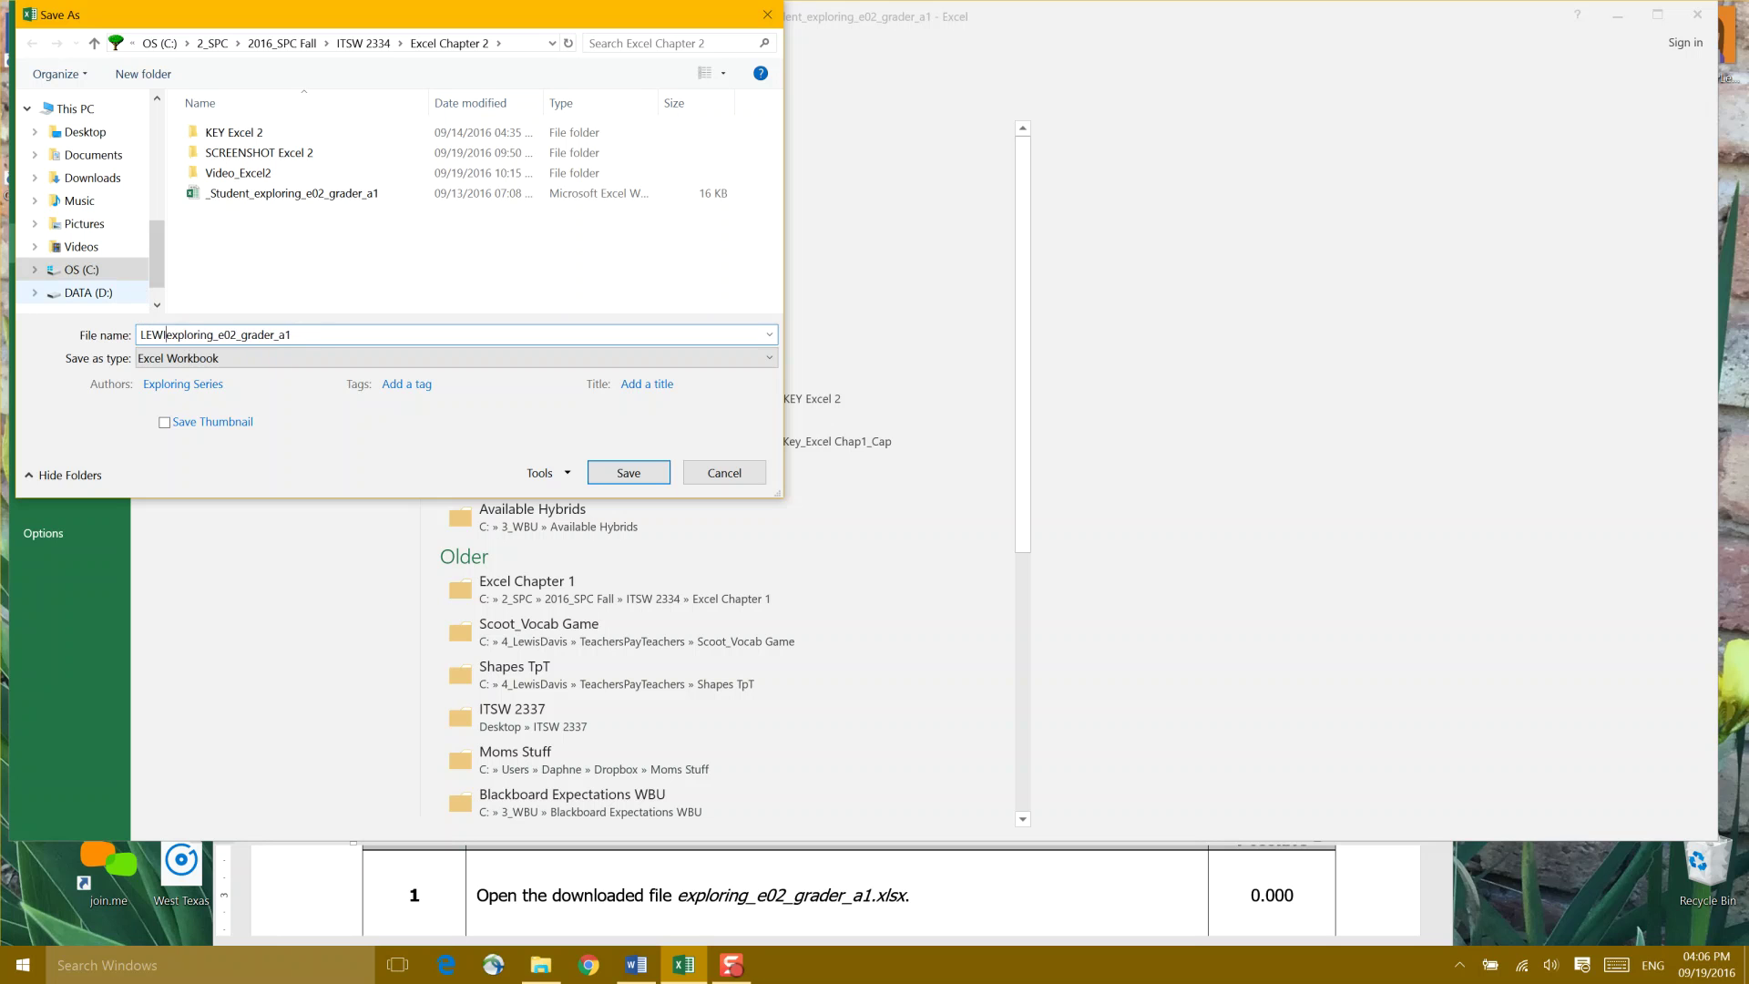
pyautogui.write('_')
pyautogui.click(603, 476)
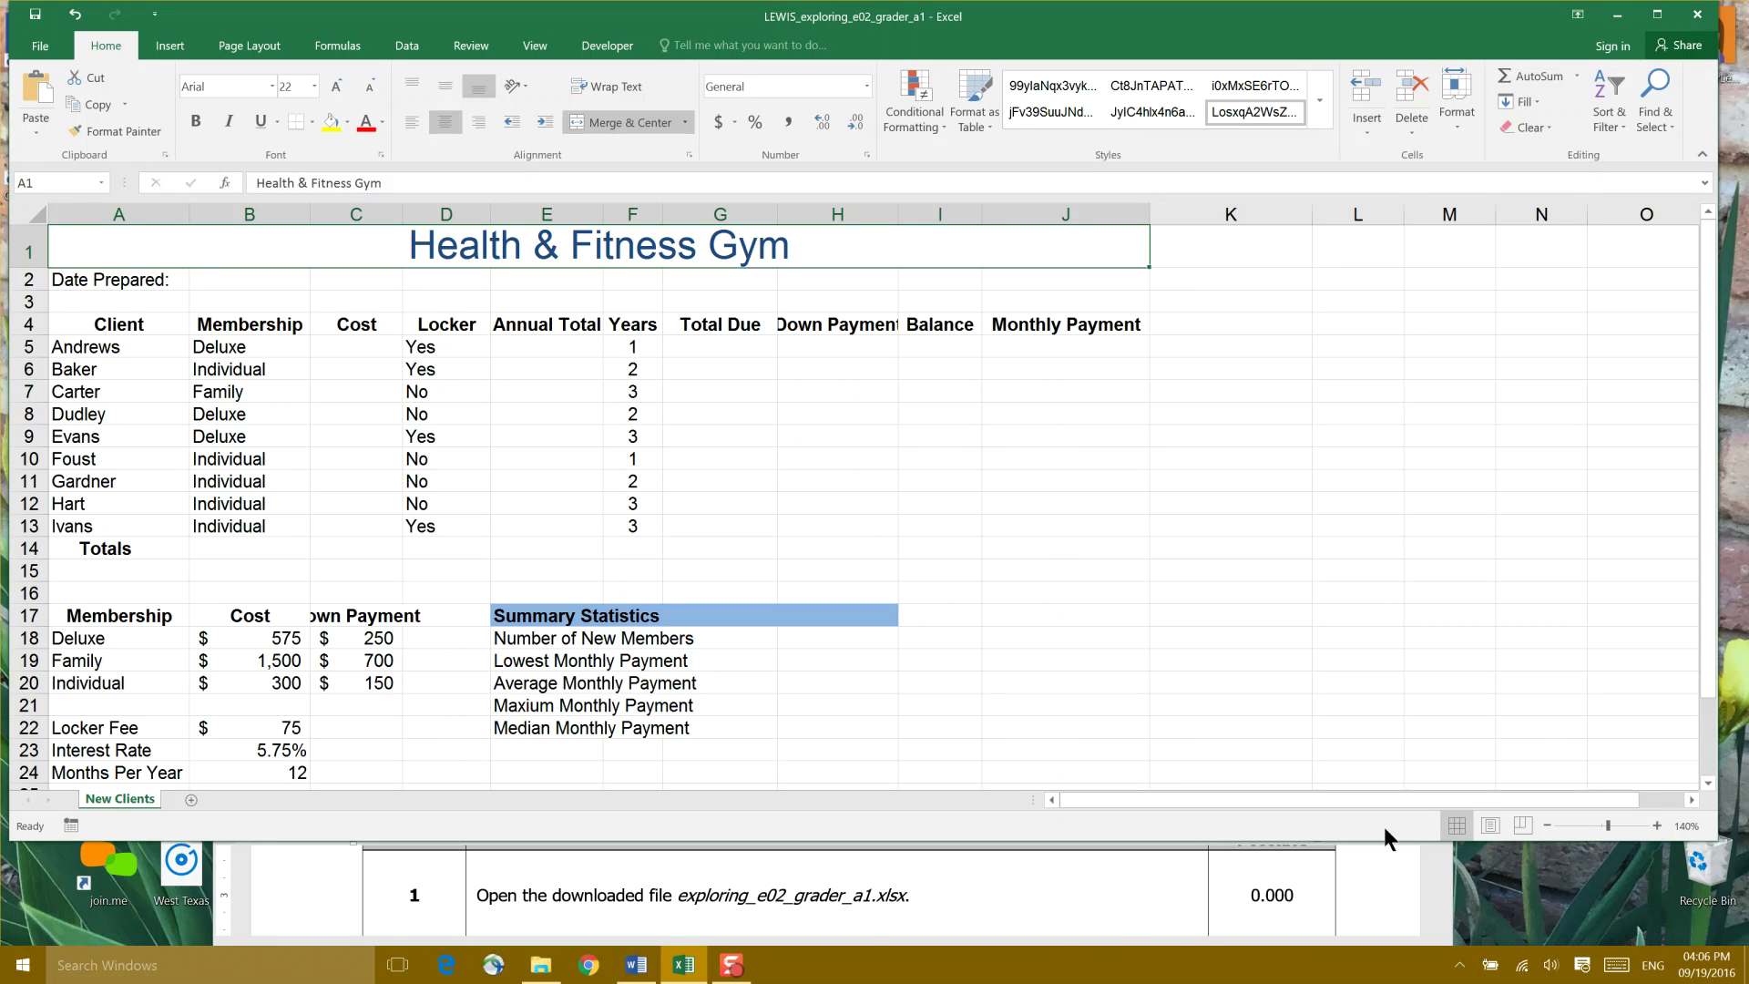
# - Scroll the Word instructions to step 2, highlight C5 there, and return to Excel
pyautogui.scroll(-2, 835, 891)
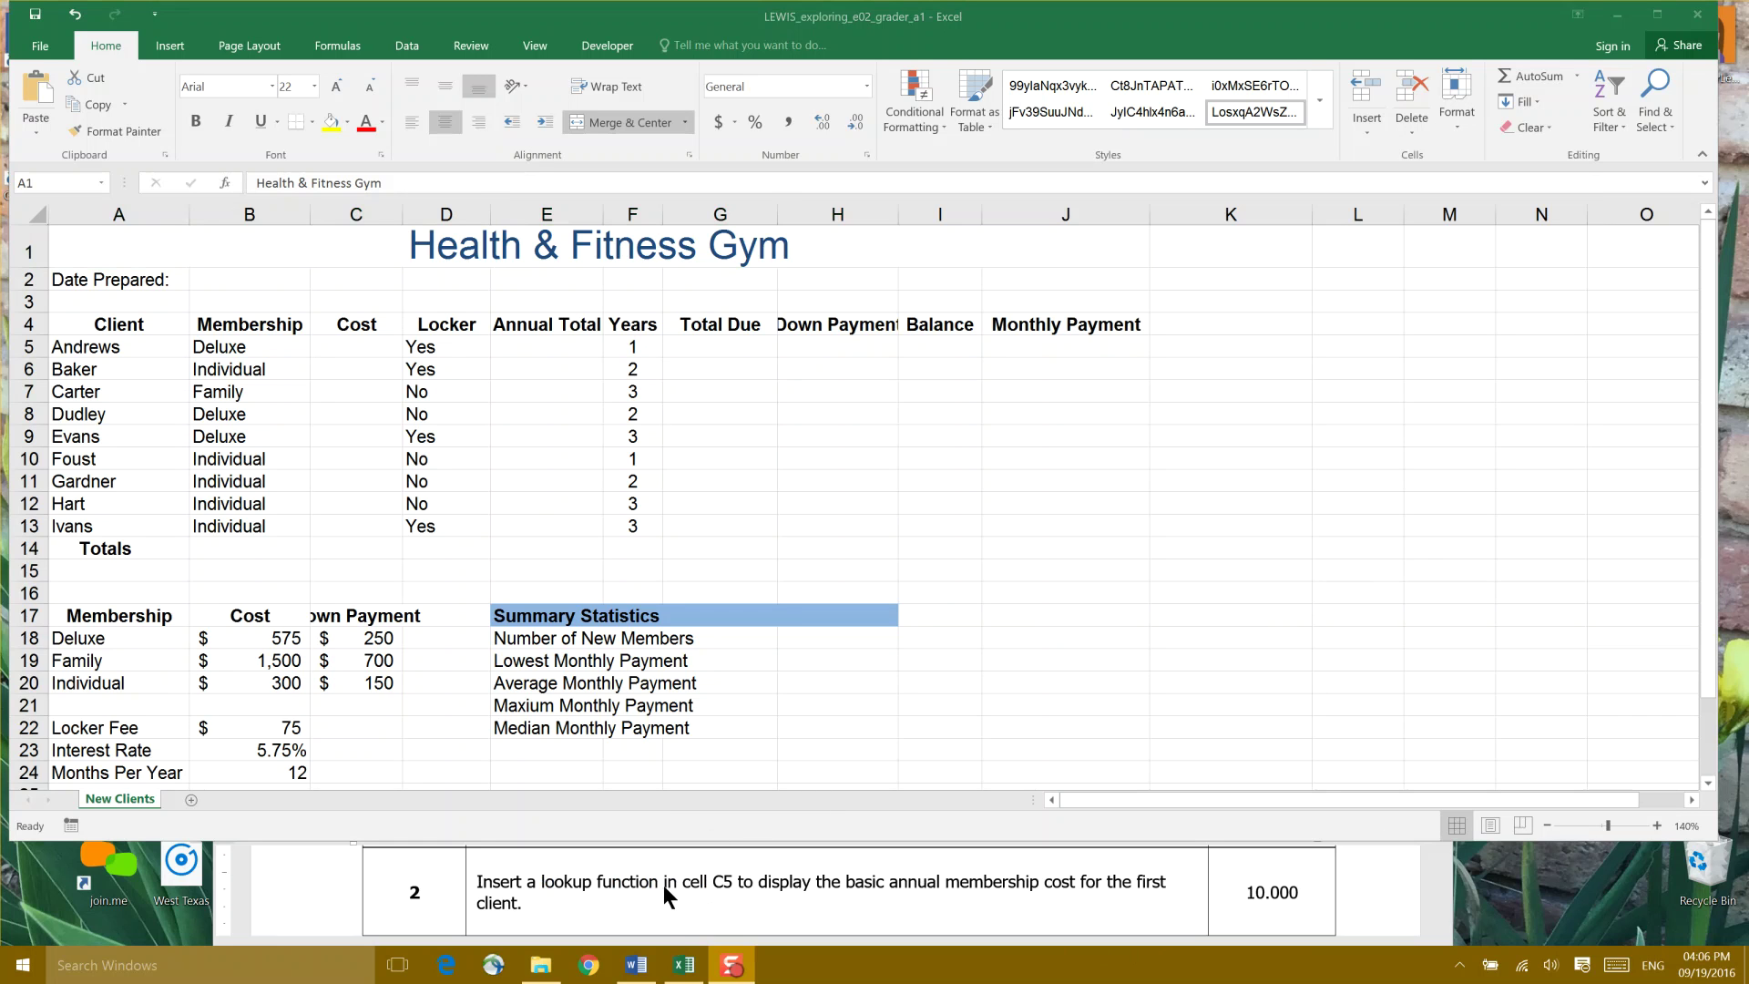
pyautogui.click(709, 878)
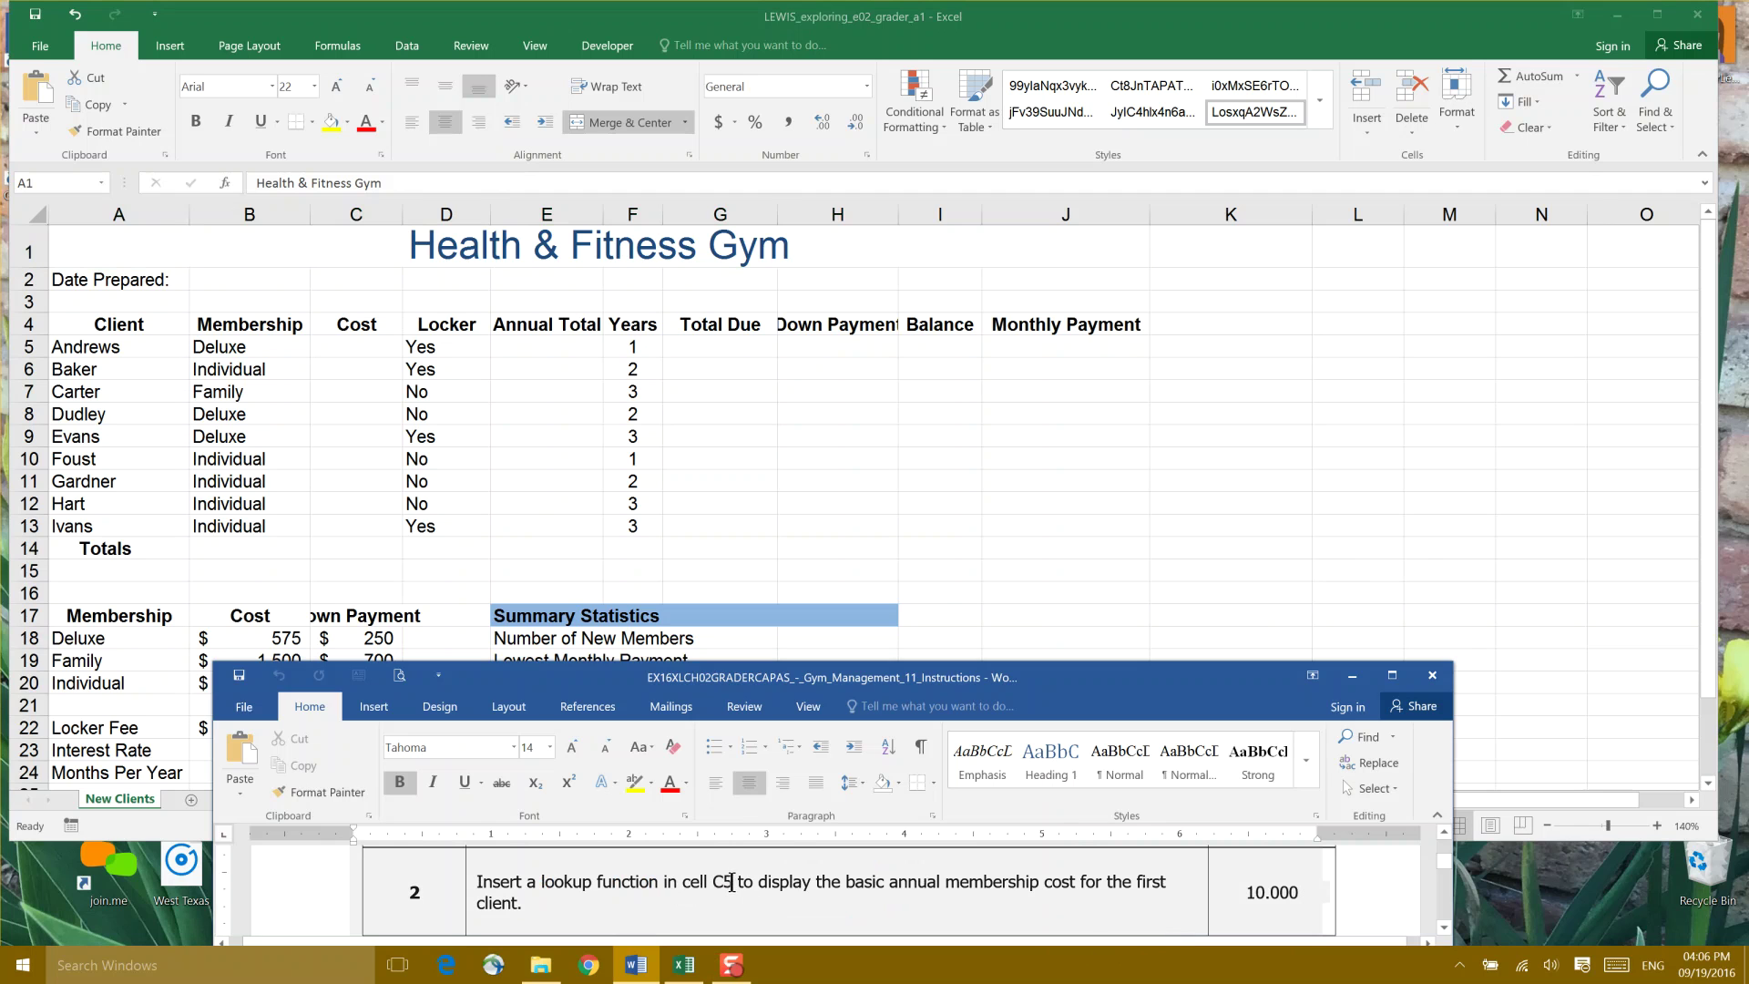
pyautogui.doubleClick(712, 882)
pyautogui.click(1193, 537)
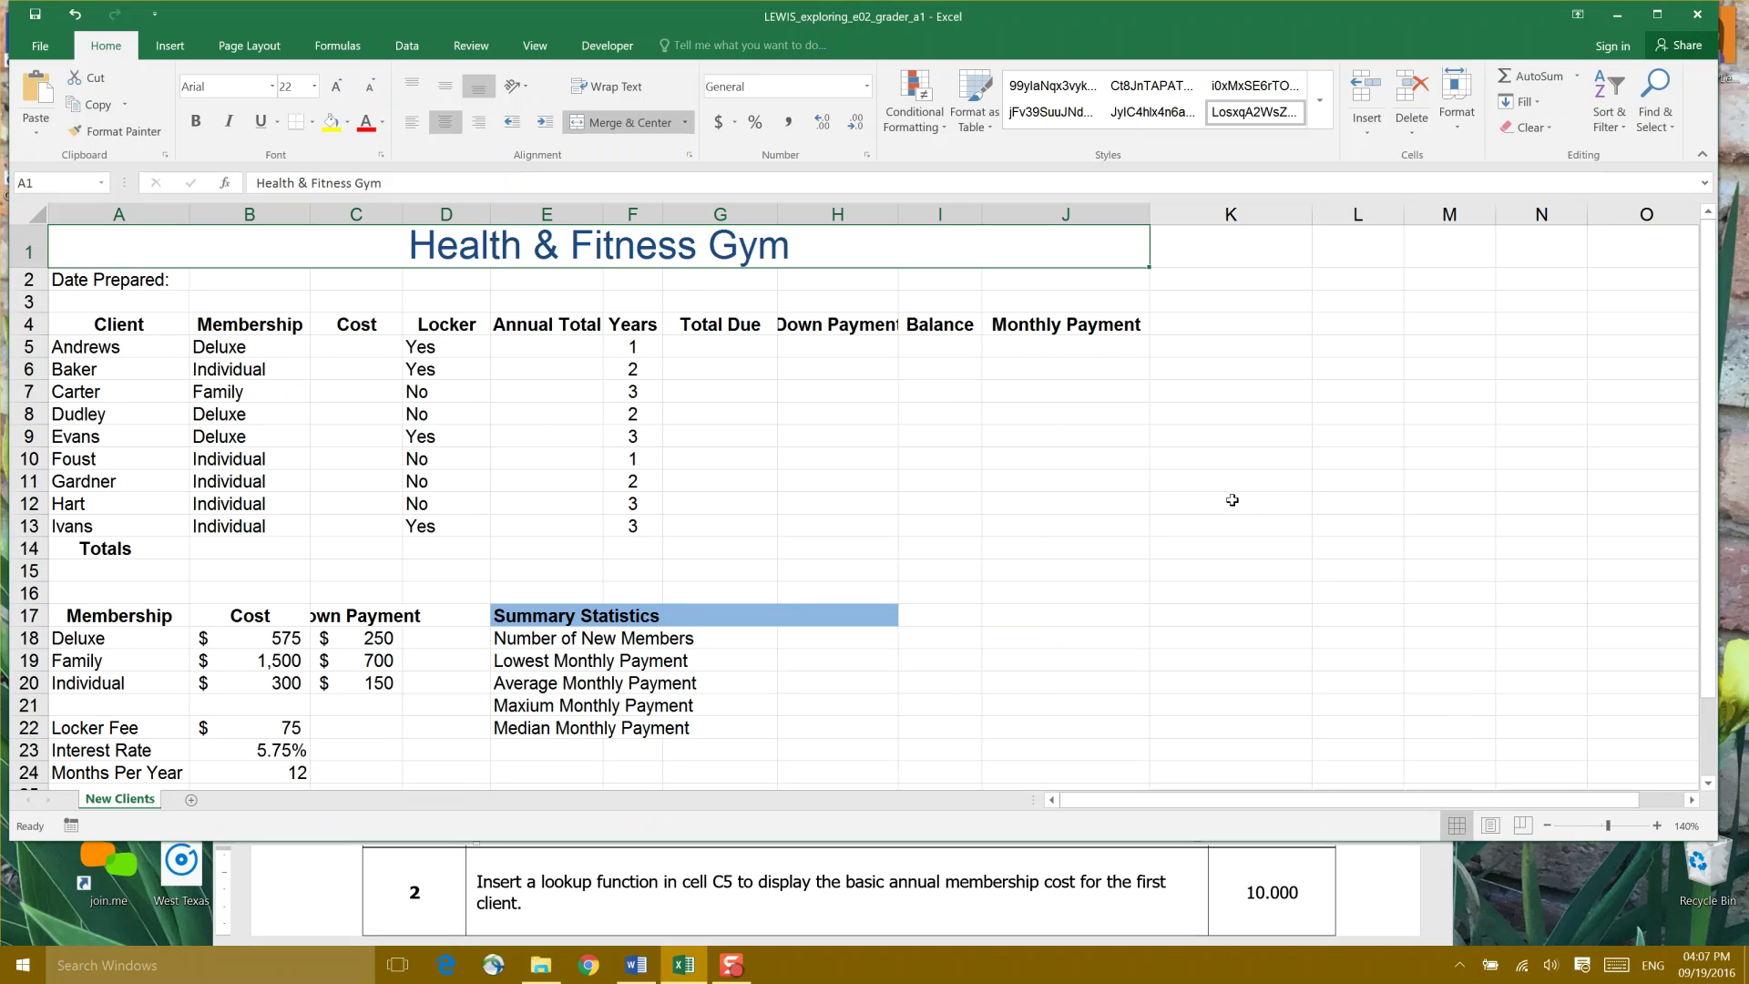
# - Give cell C5 a yellow fill and bring up the Formulas ribbon
pyautogui.click(368, 348)
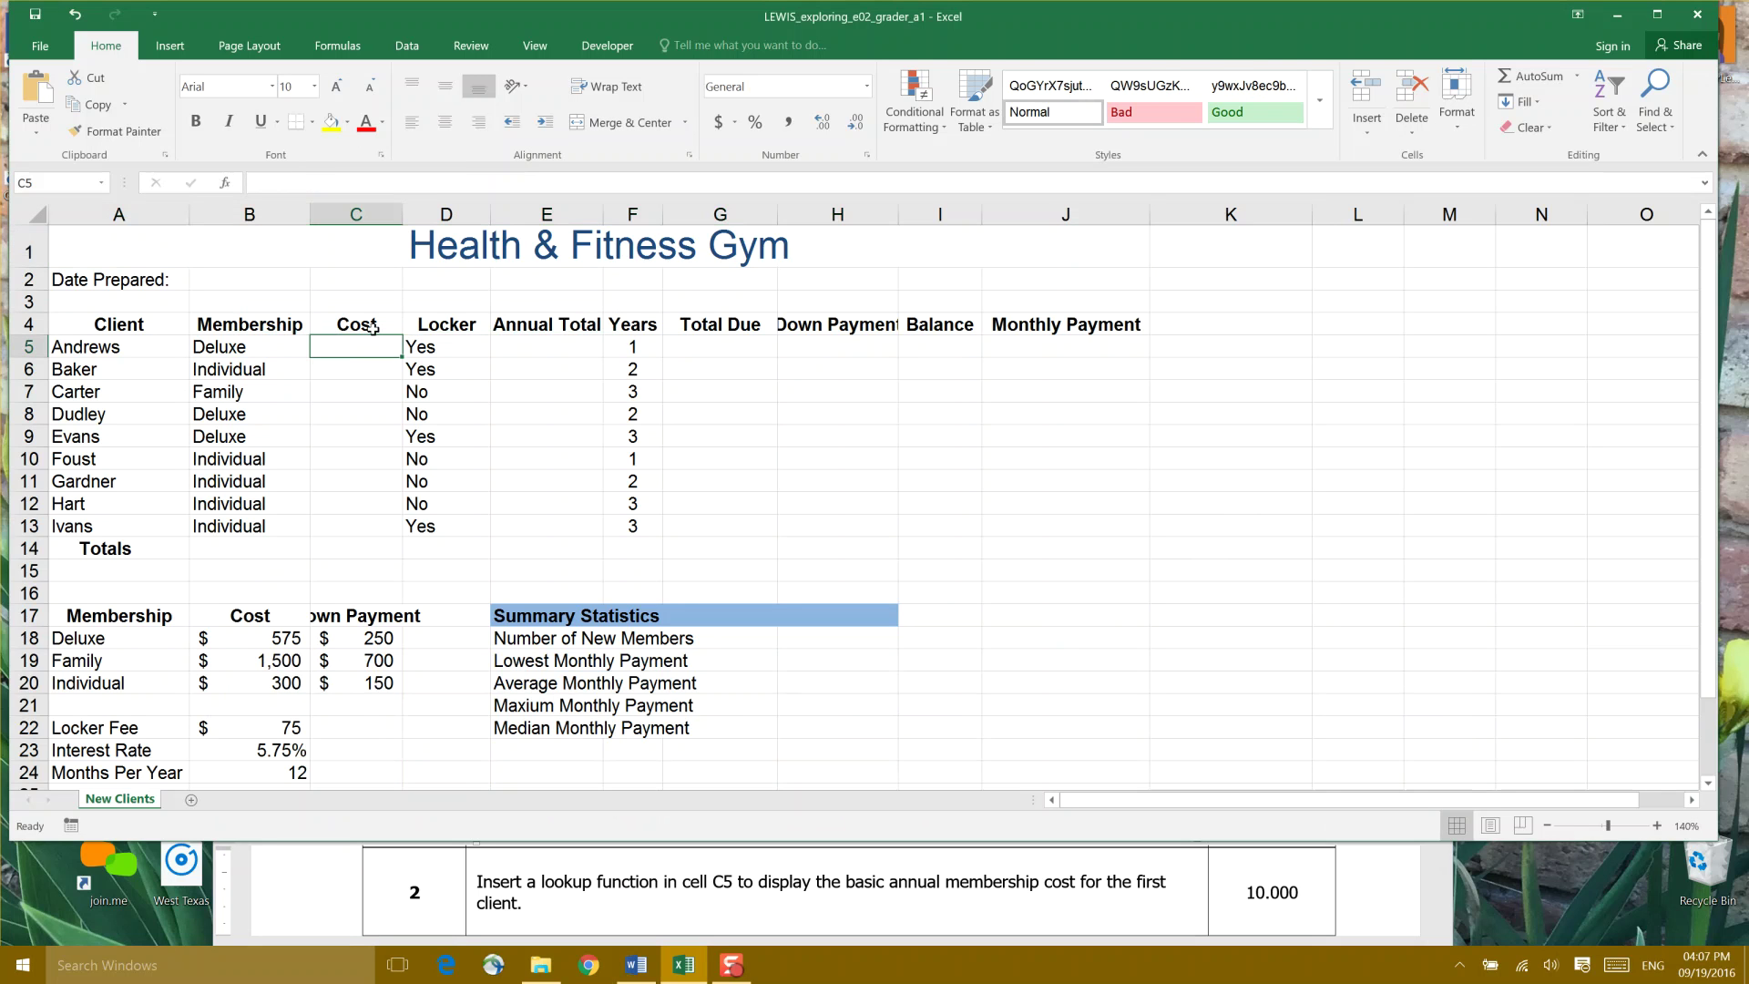
pyautogui.click(330, 121)
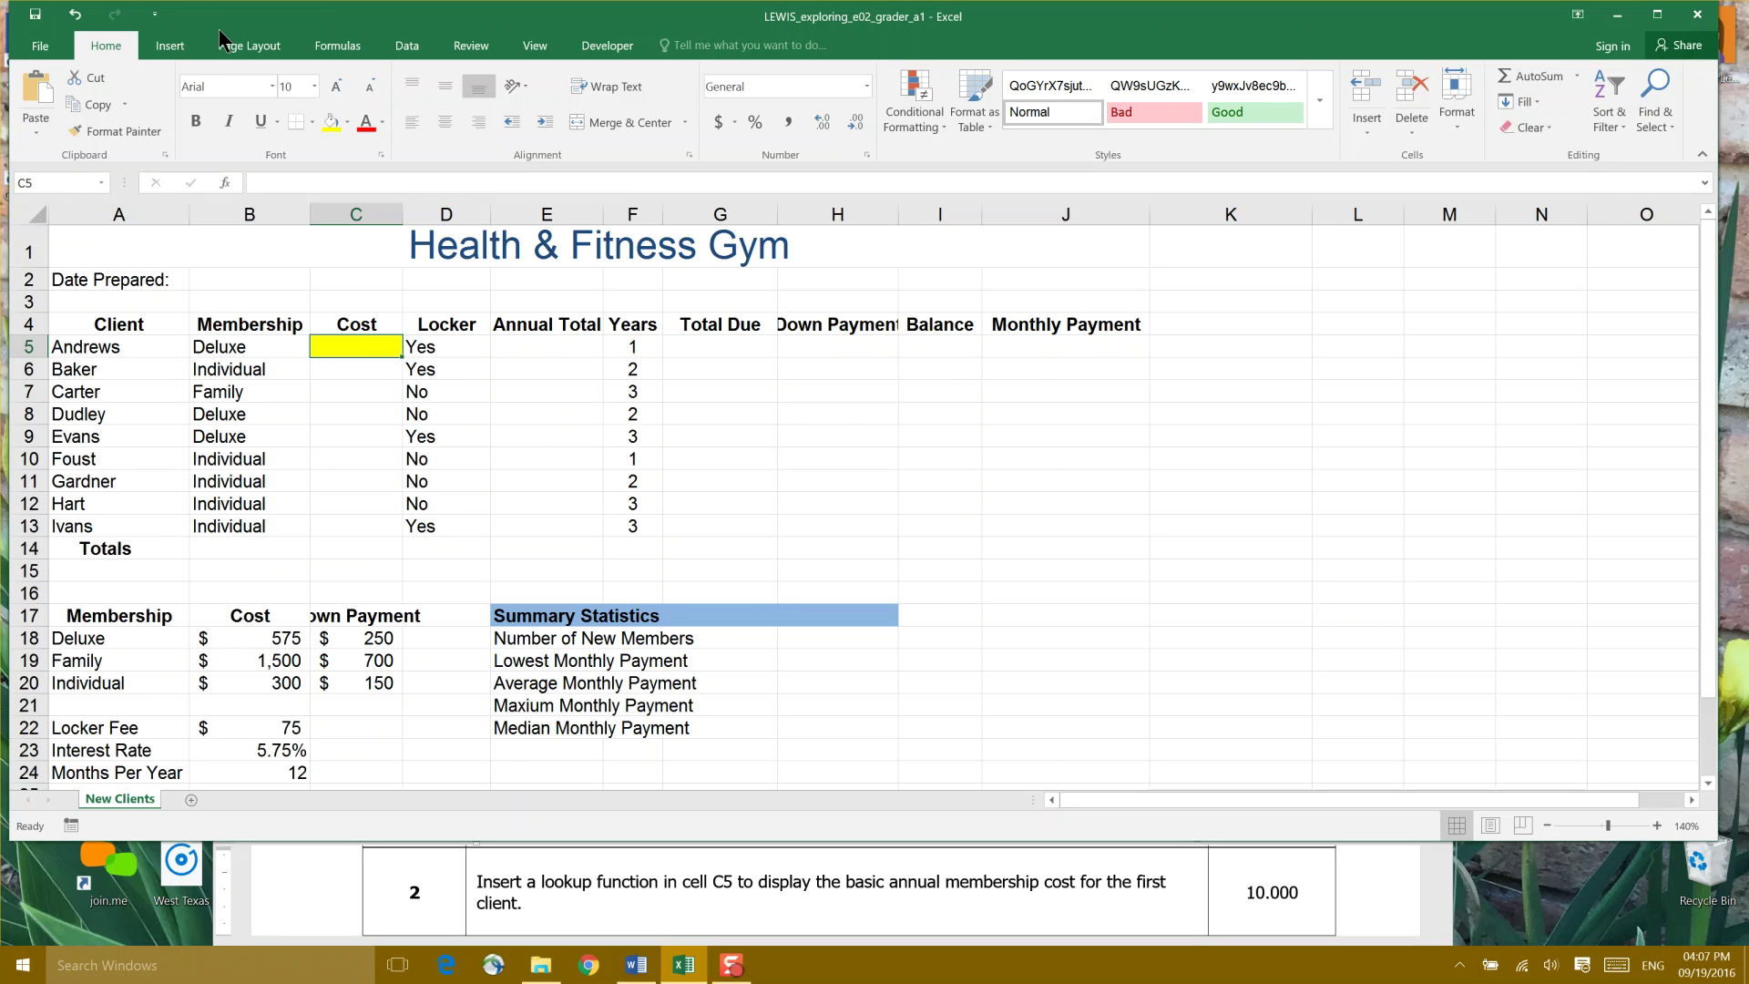
pyautogui.click(319, 41)
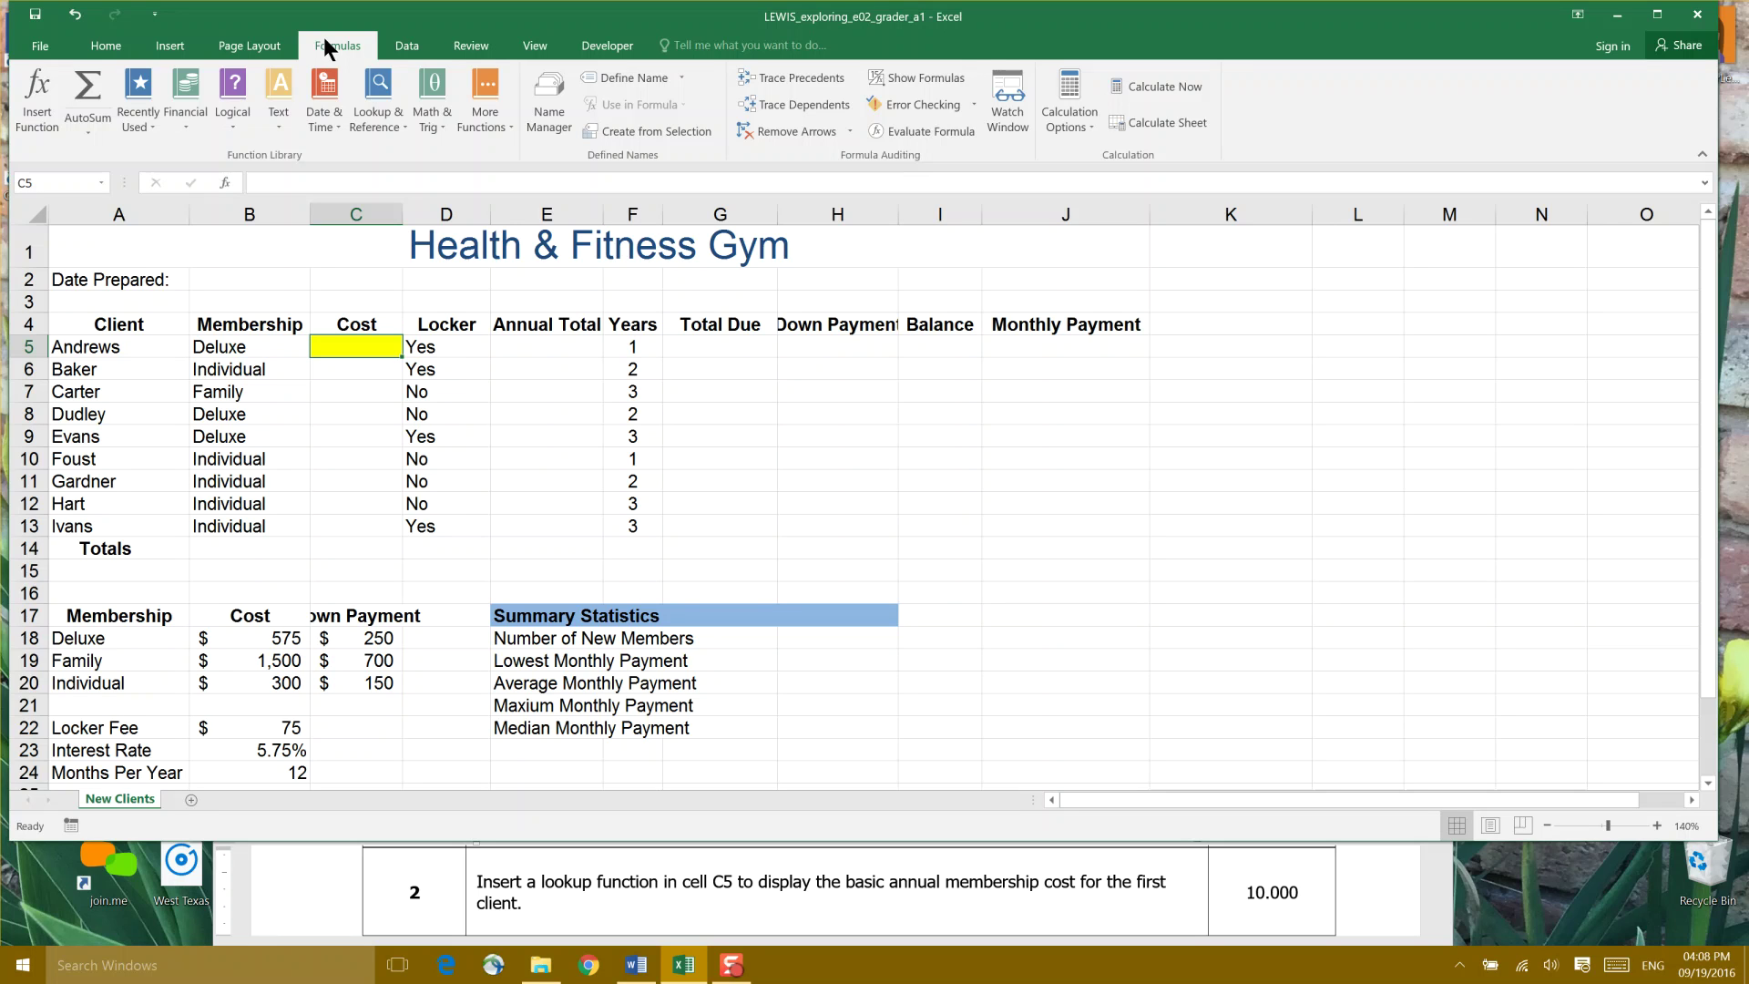
# - Insert VLOOKUP into C5 from the Lookup & Reference function list
pyautogui.click(398, 122)
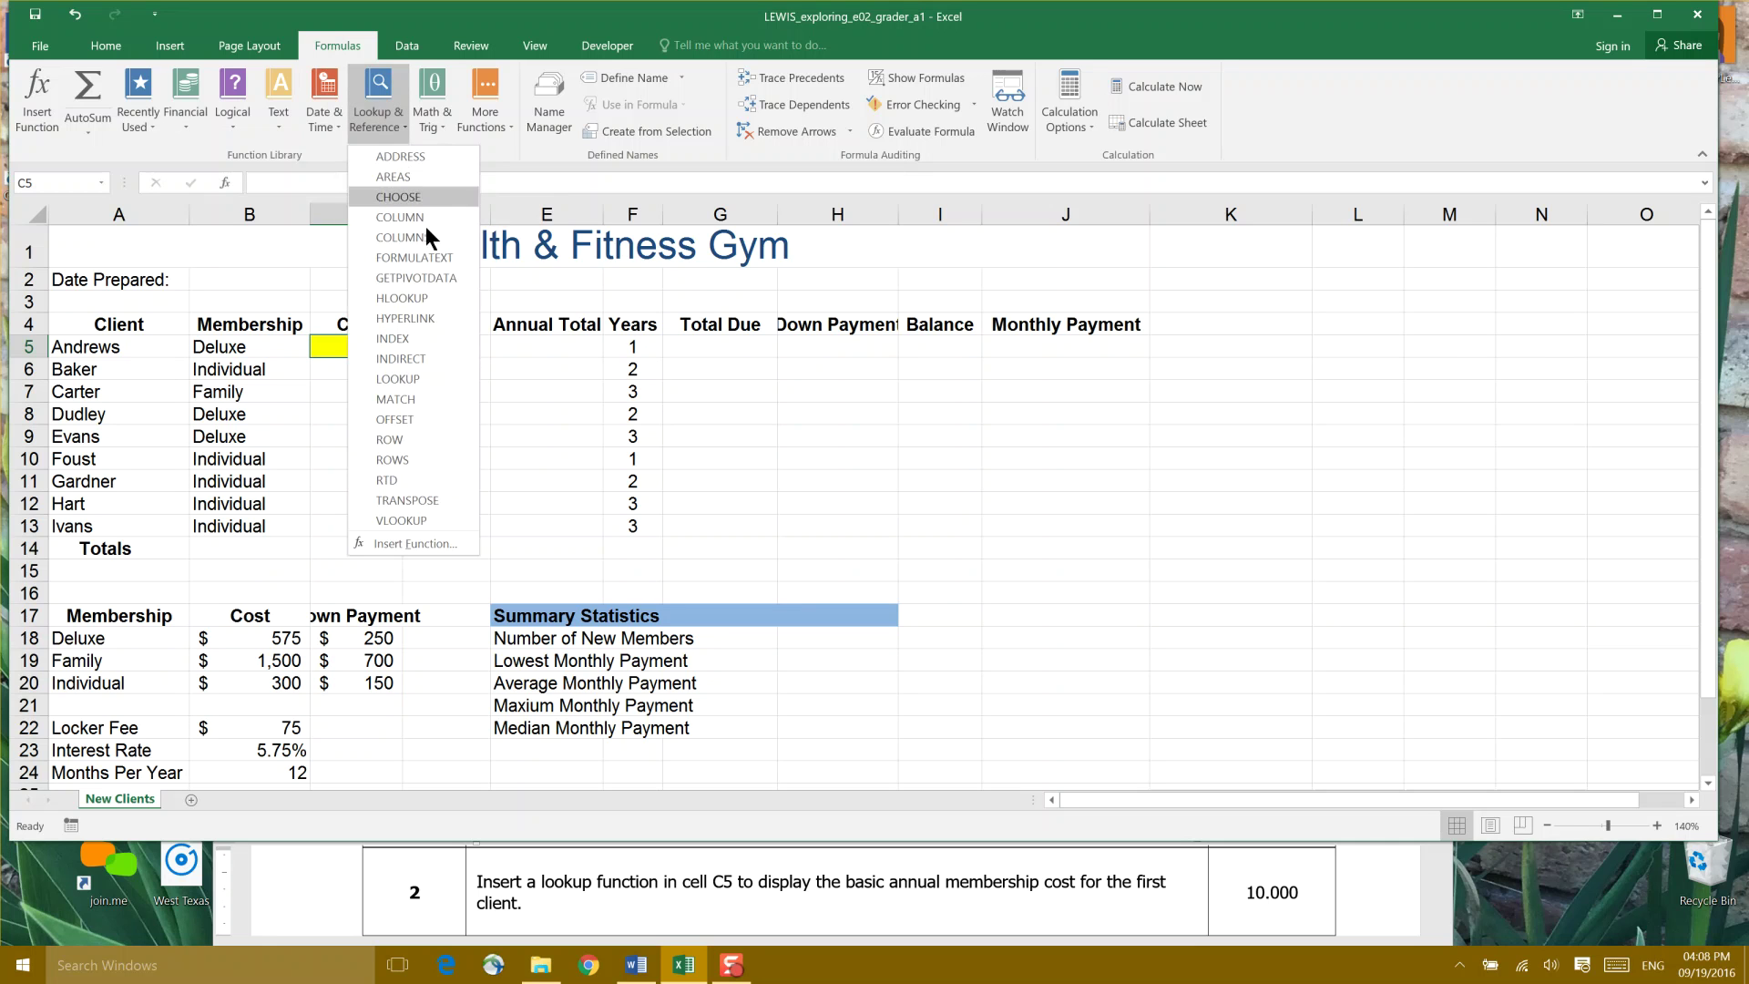
pyautogui.click(450, 519)
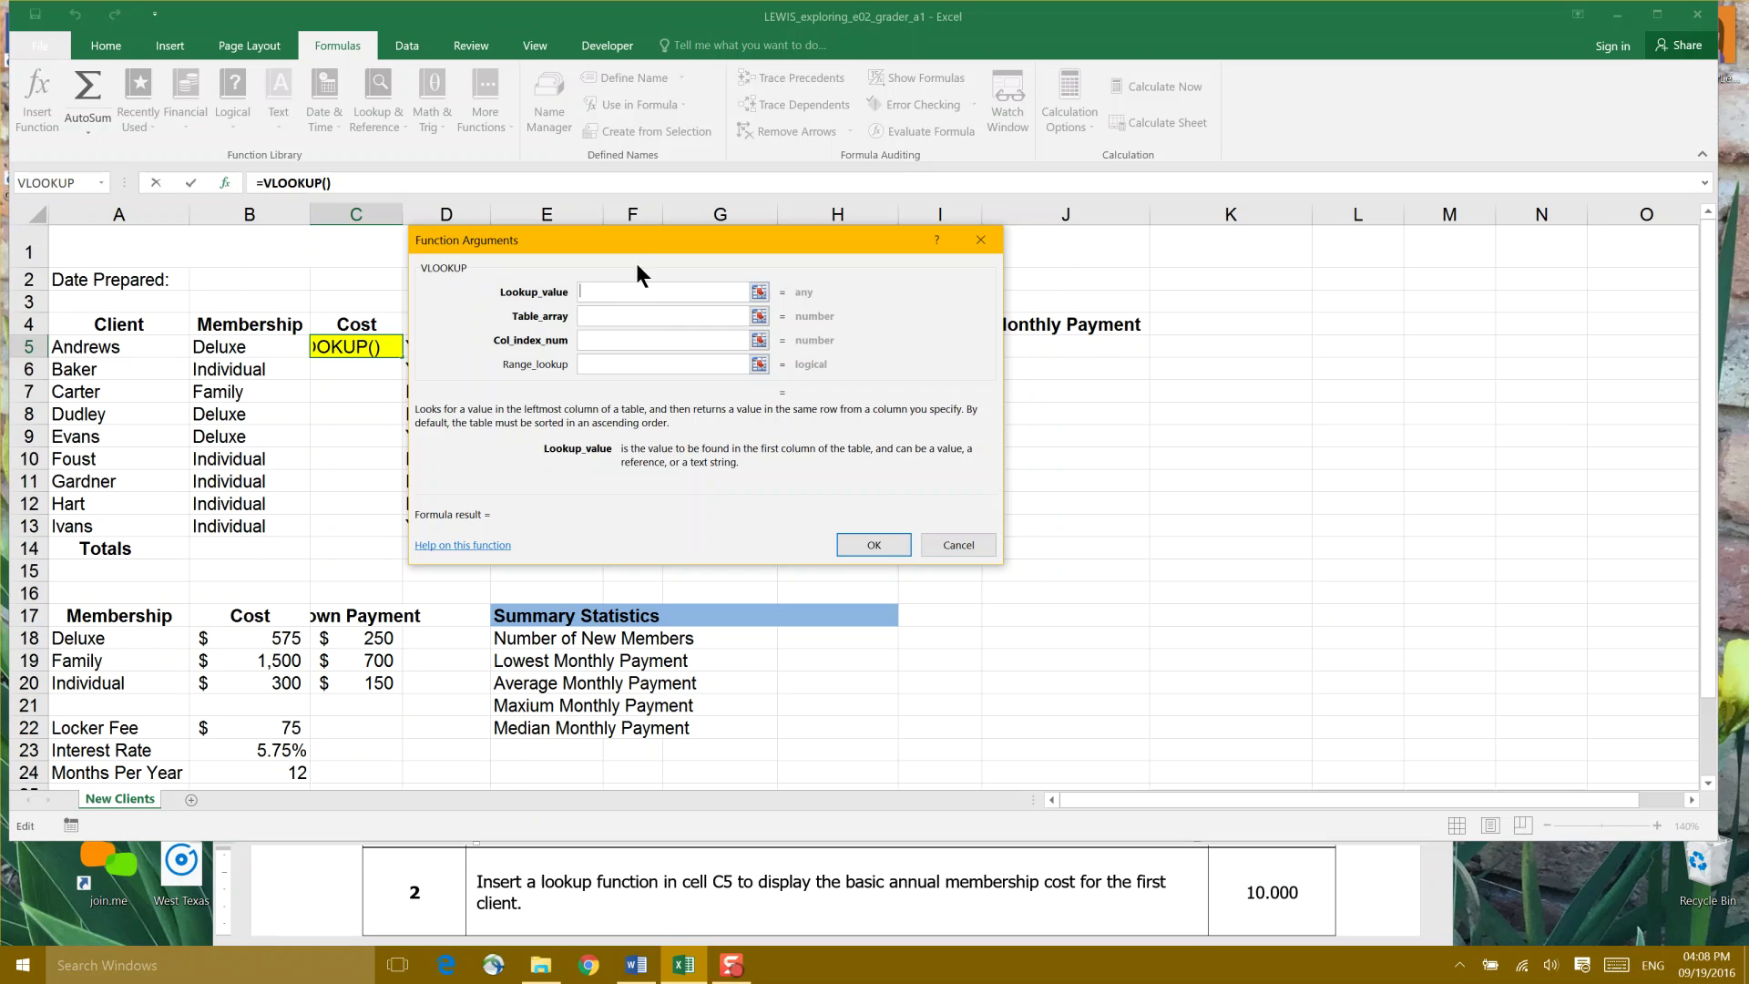
# - Move the Function Arguments dialog aside and set Lookup_value to B5 (Deluxe)
pyautogui.moveTo(634, 235); pyautogui.dragTo(400, 204)
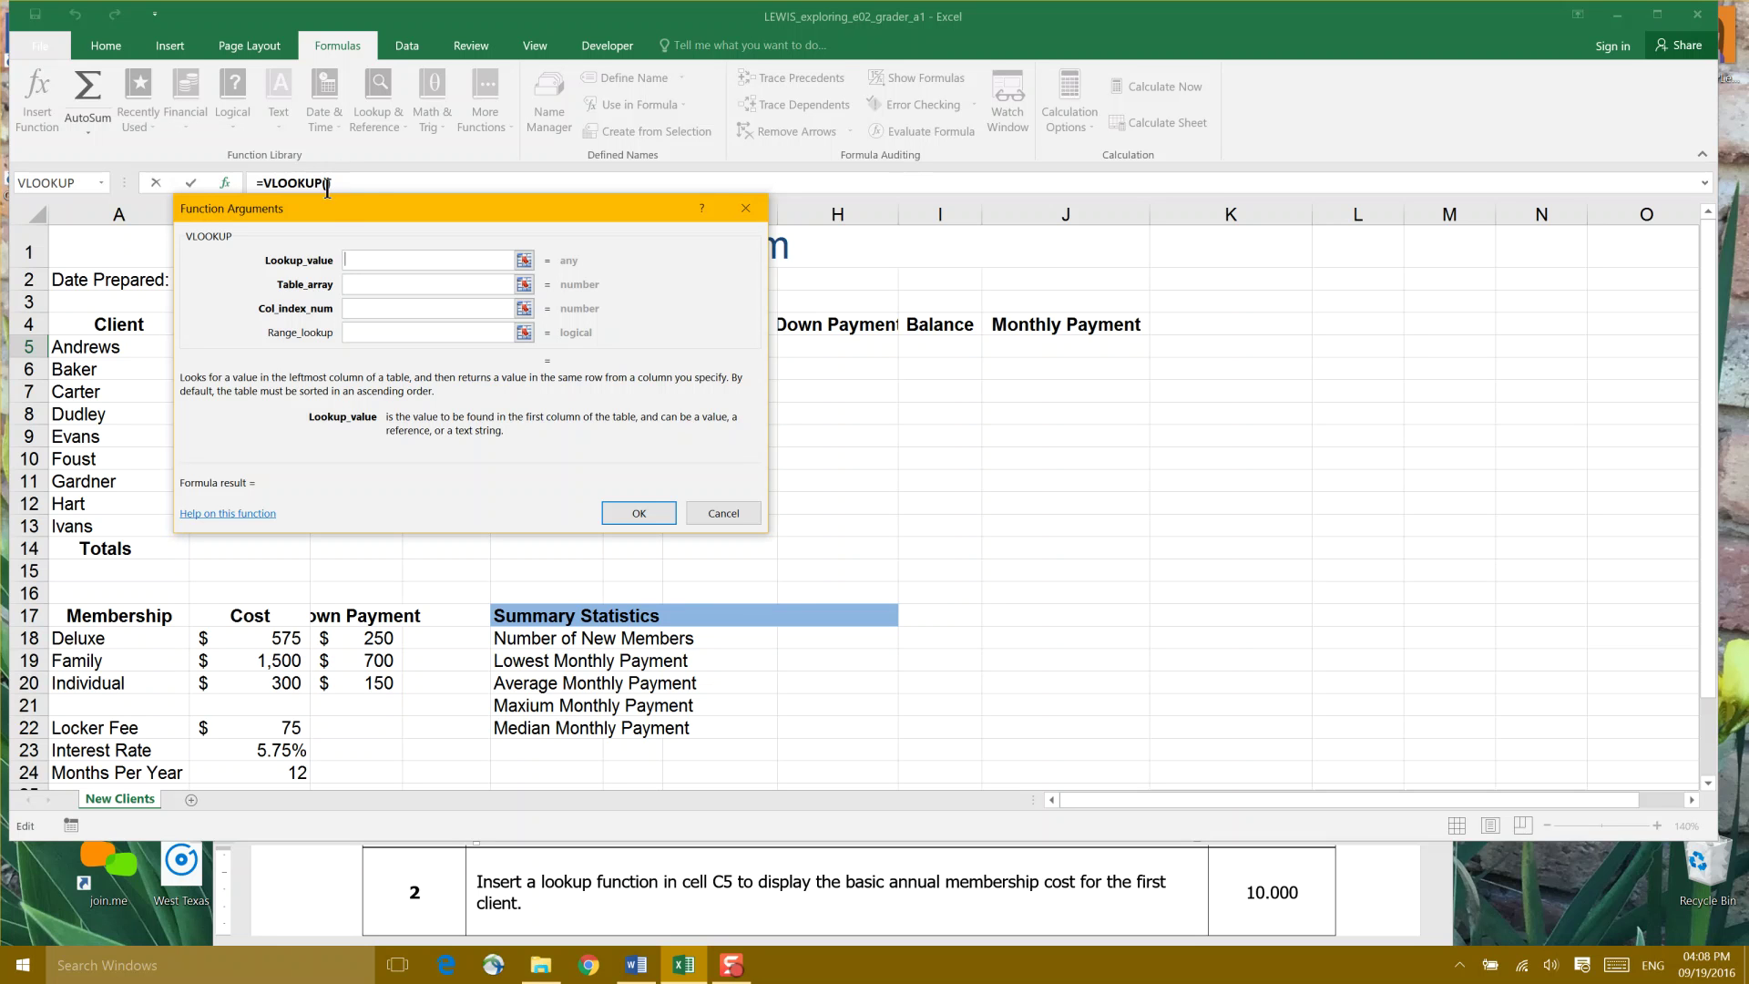
pyautogui.moveTo(335, 205); pyautogui.dragTo(565, 238)
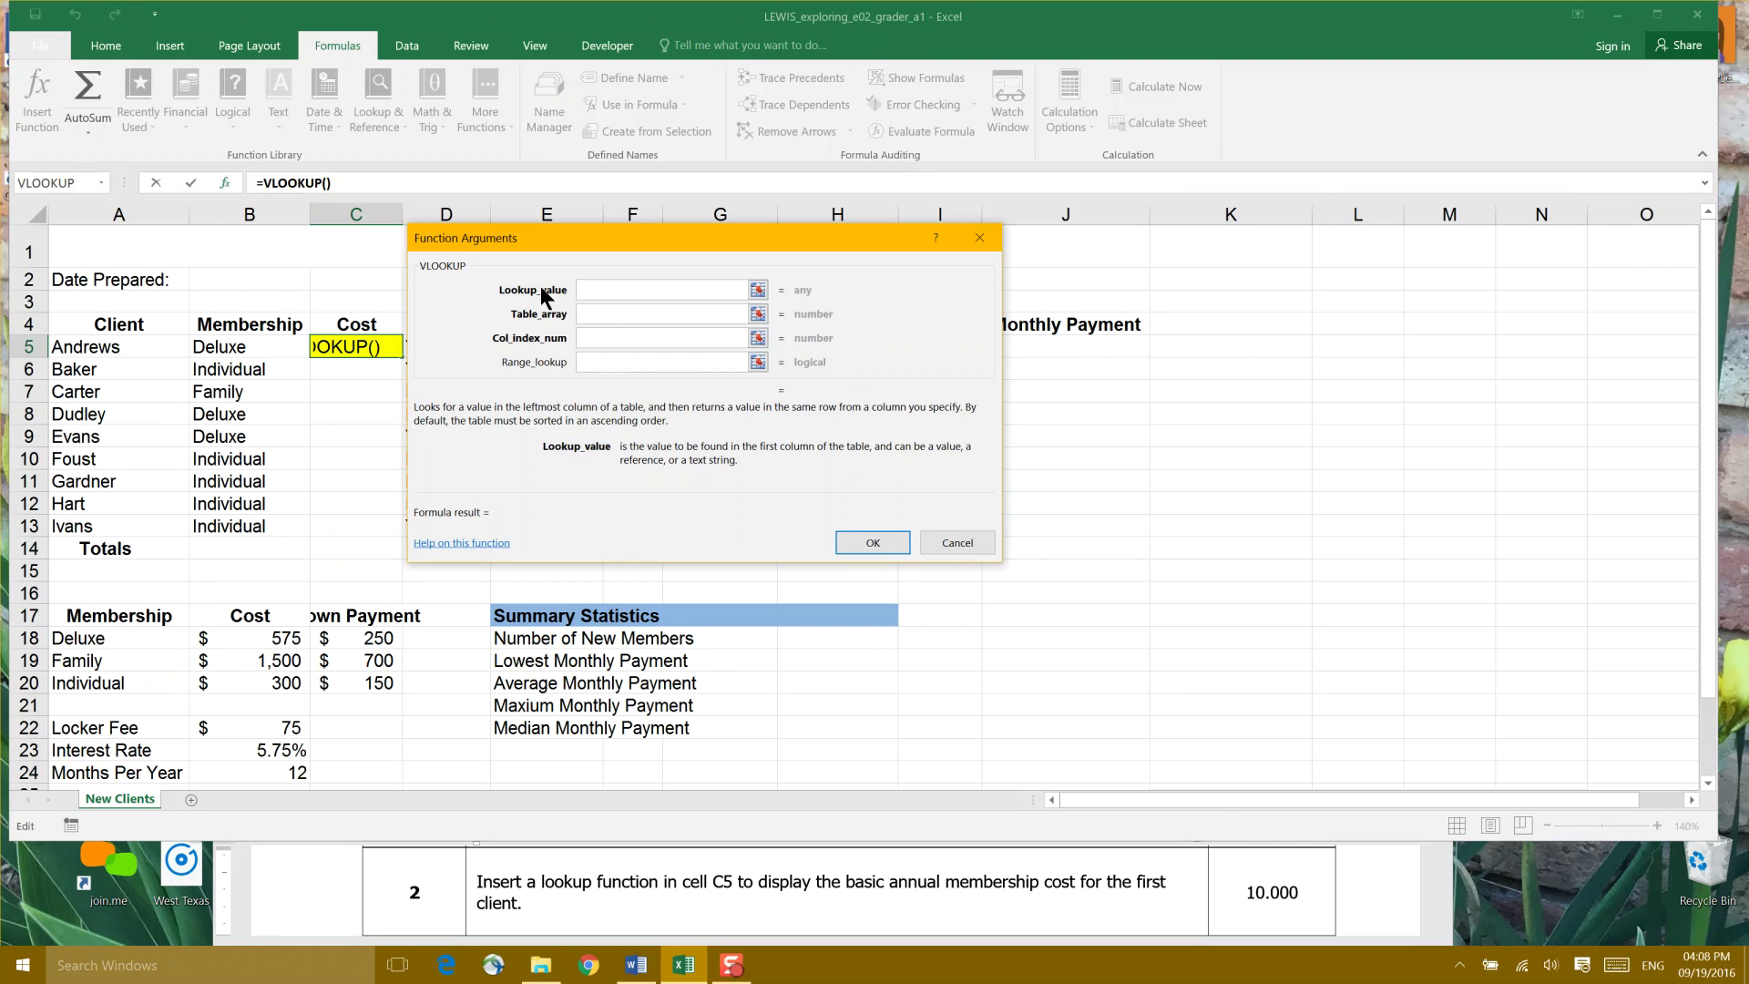
pyautogui.click(237, 346)
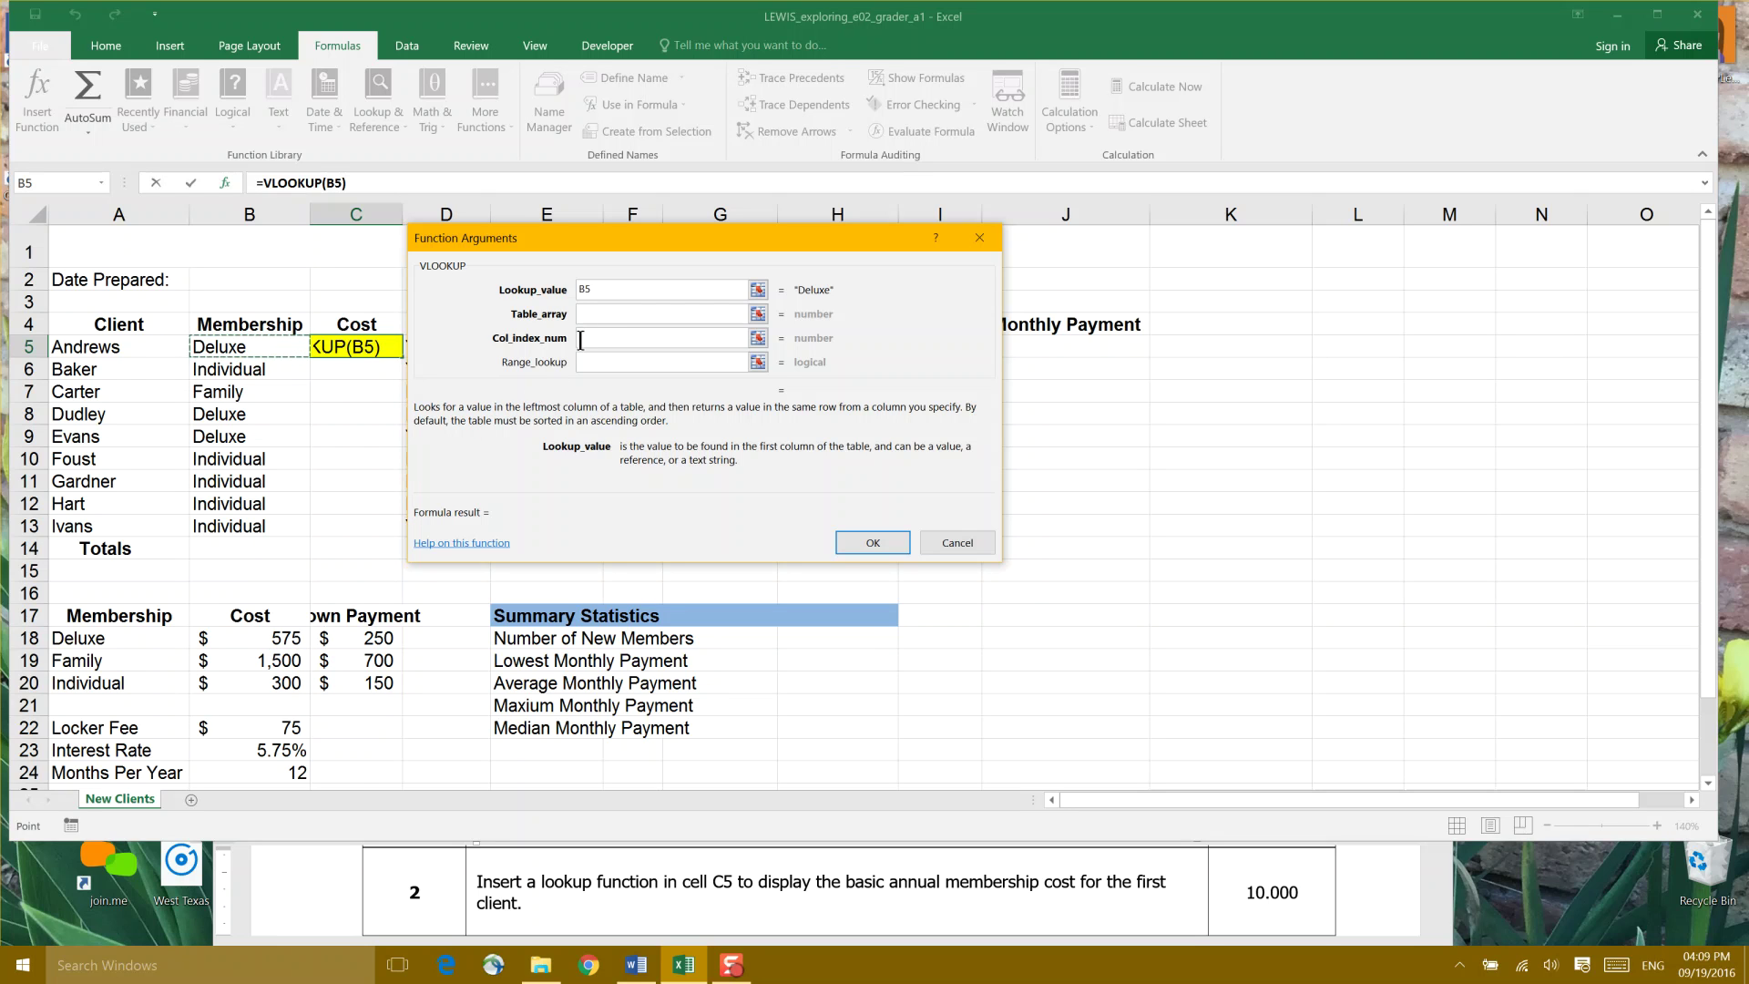
# - Set the VLOOKUP Table_array to the membership cost table A18:C20
pyautogui.click(606, 314)
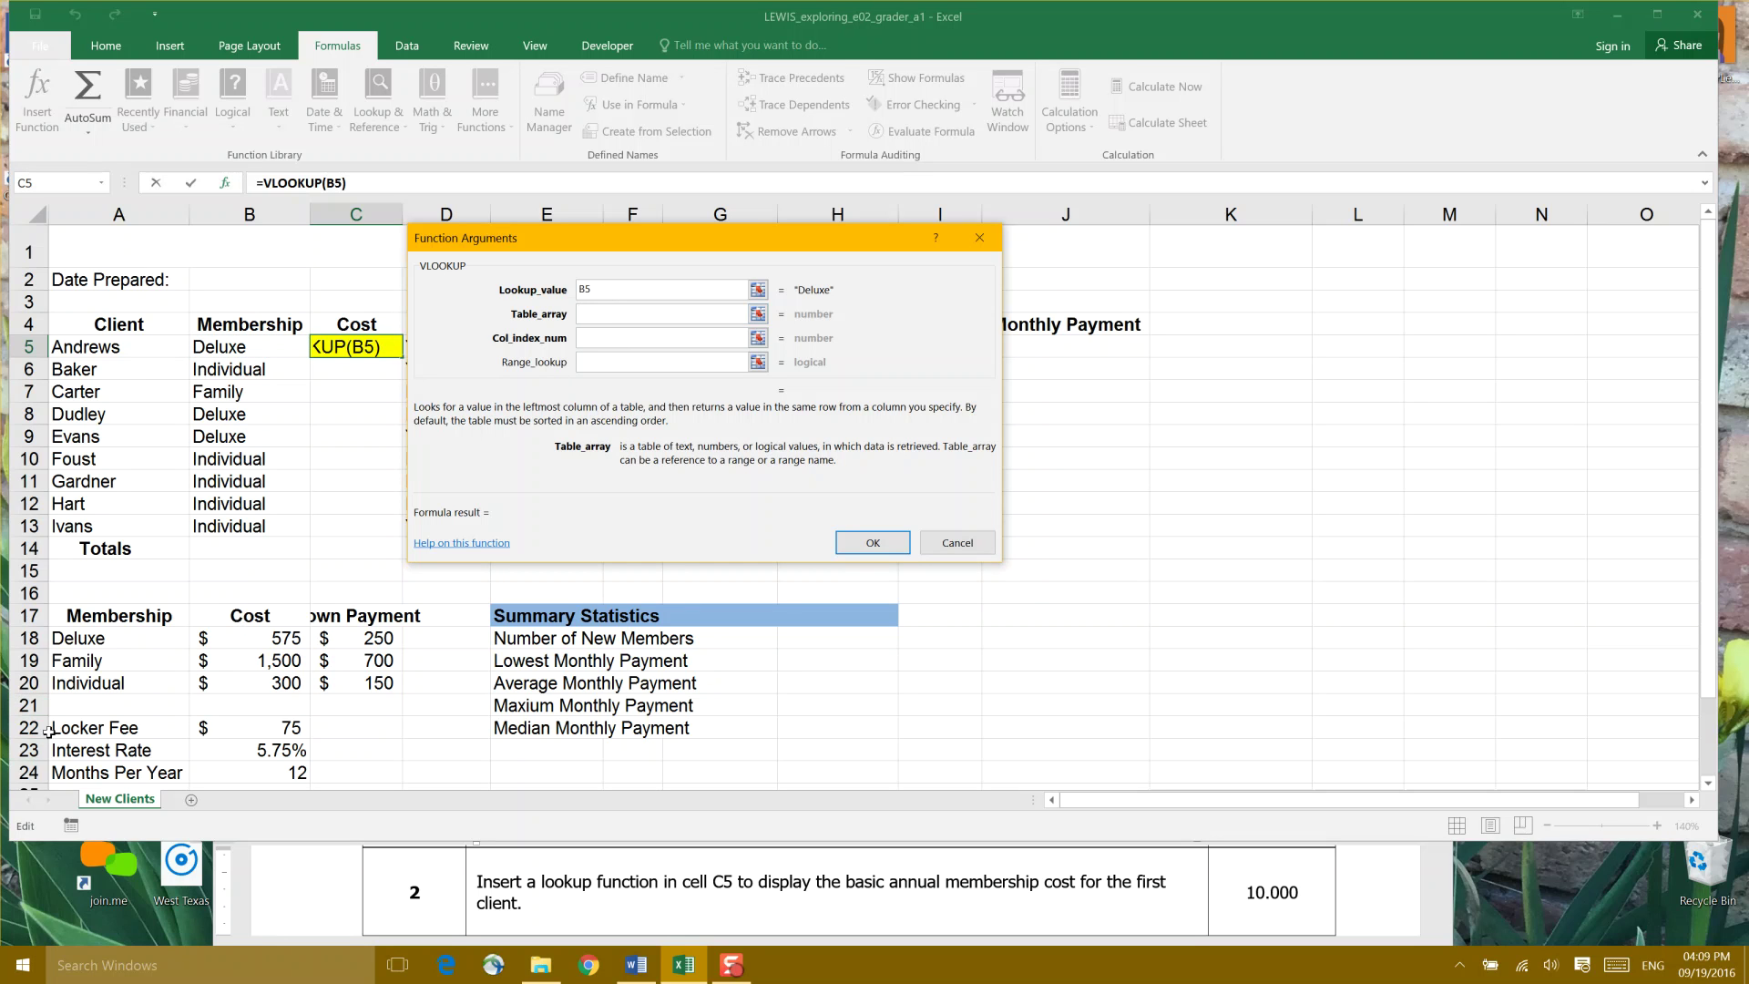
pyautogui.click(78, 637)
pyautogui.moveTo(78, 637); pyautogui.dragTo(366, 684)
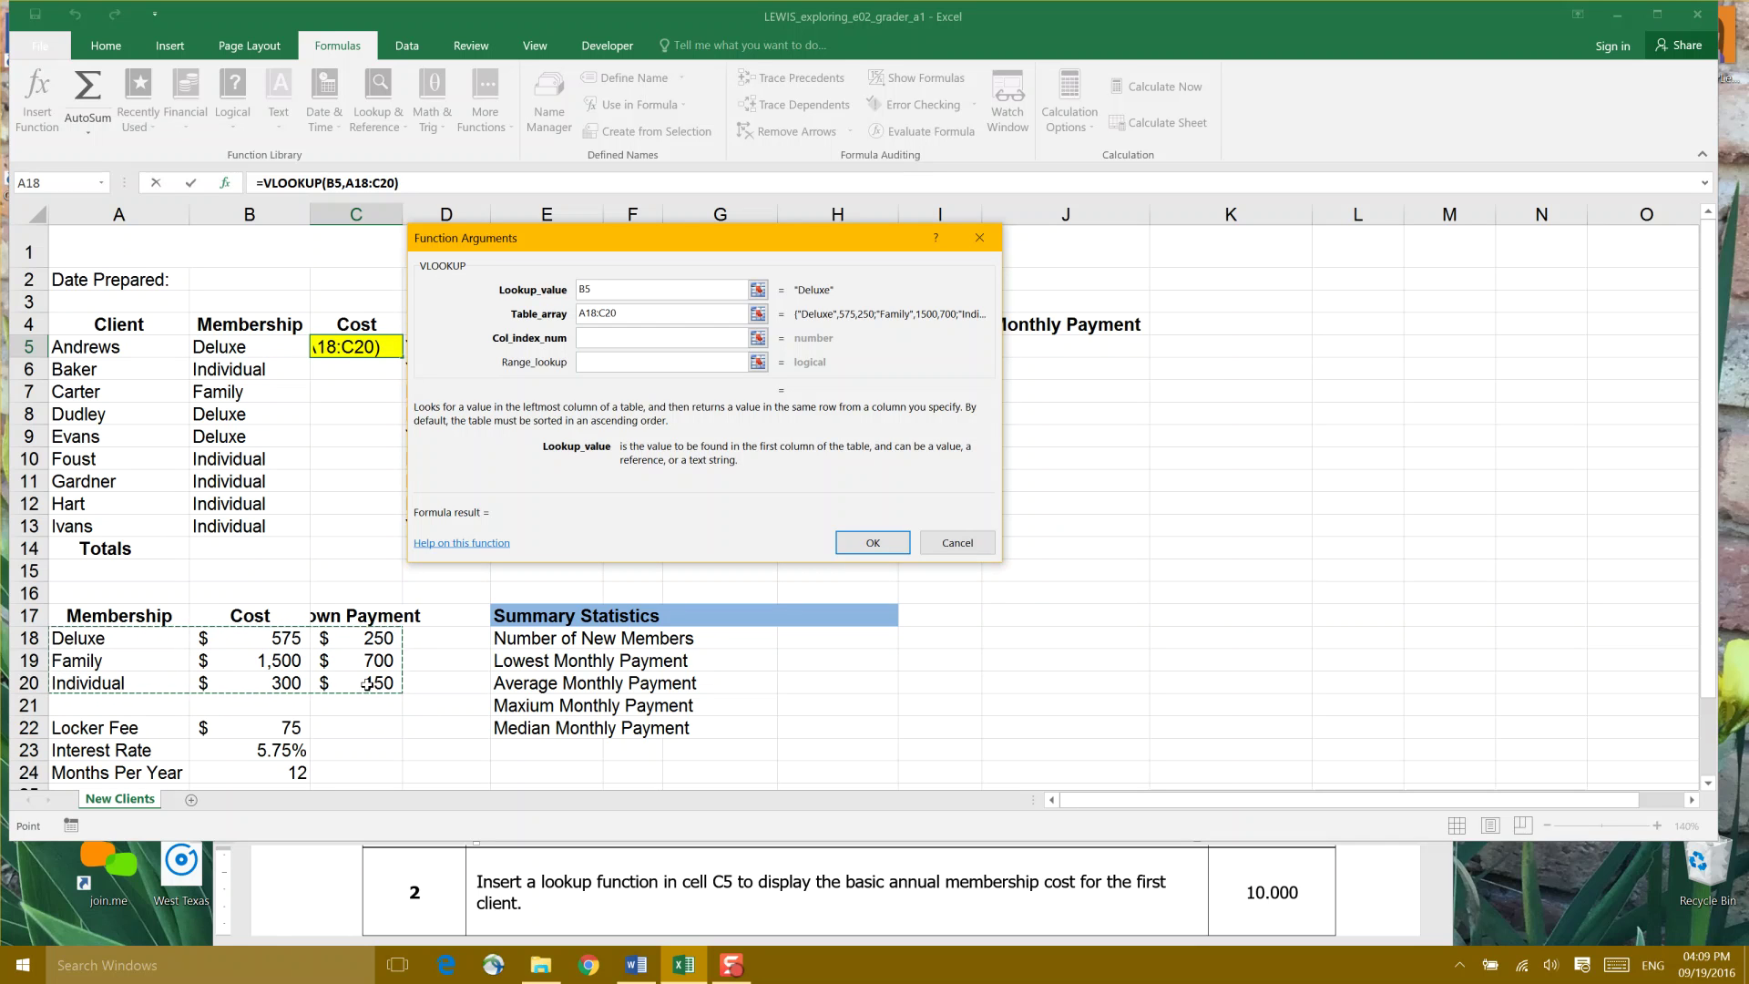
pyautogui.click(638, 338)
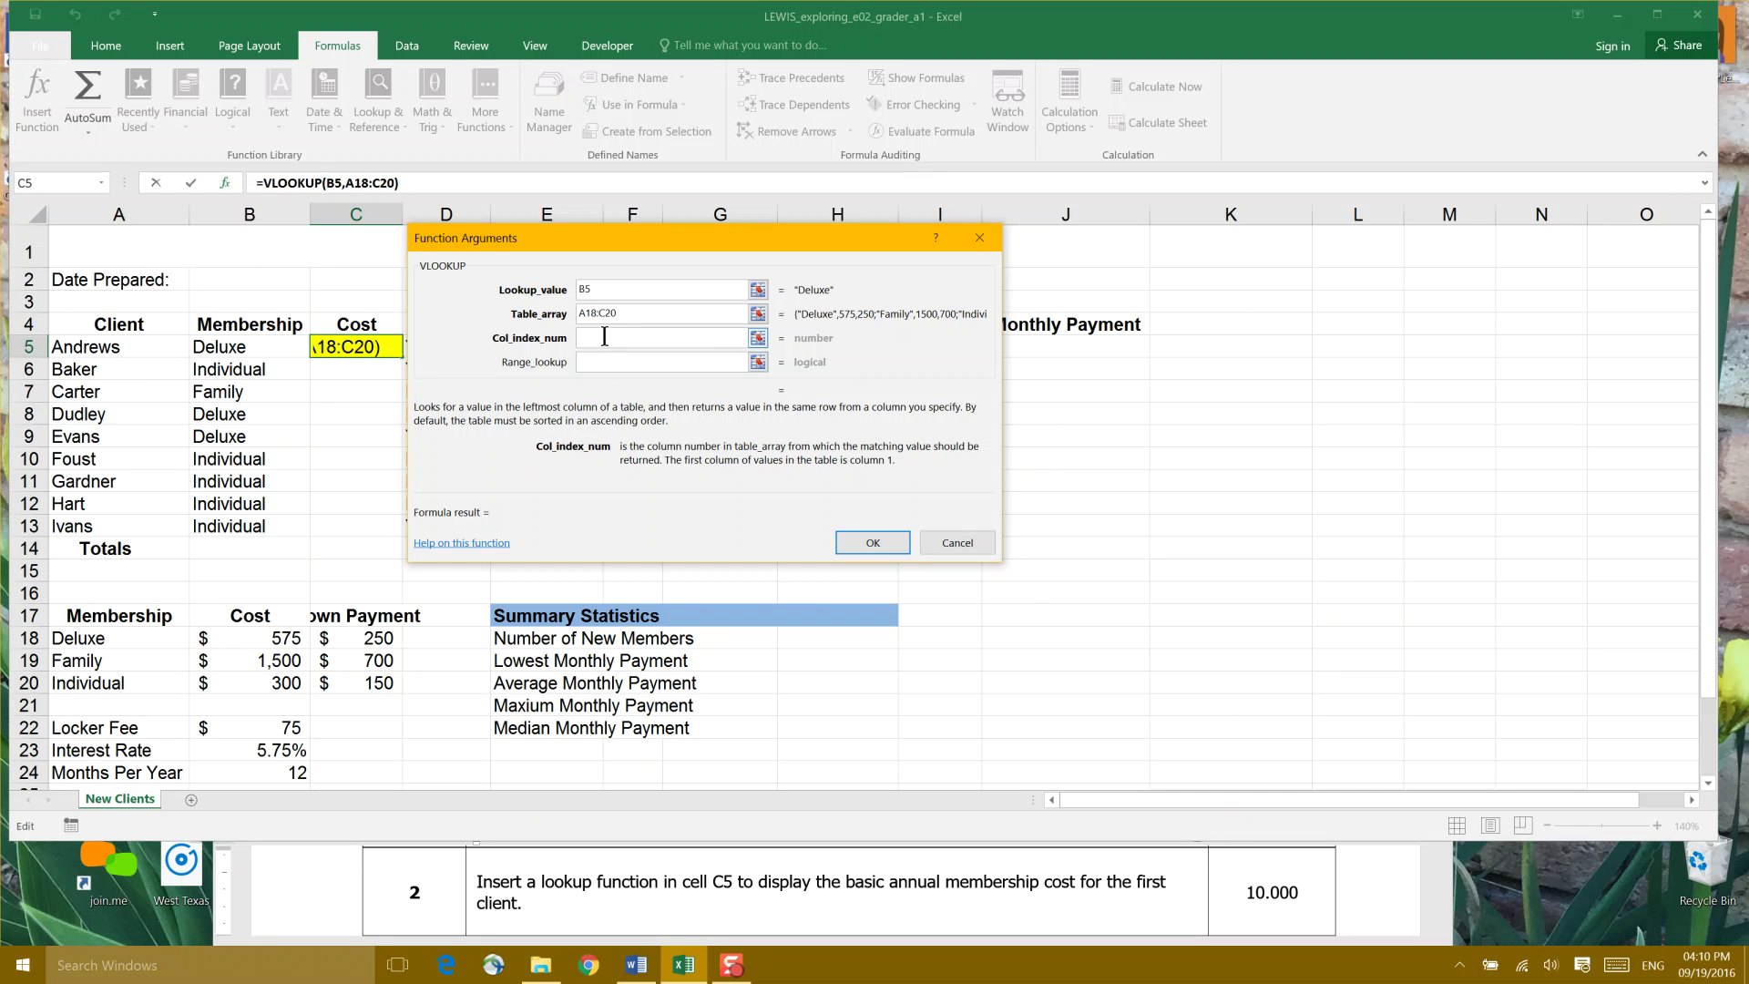
pyautogui.write('2')
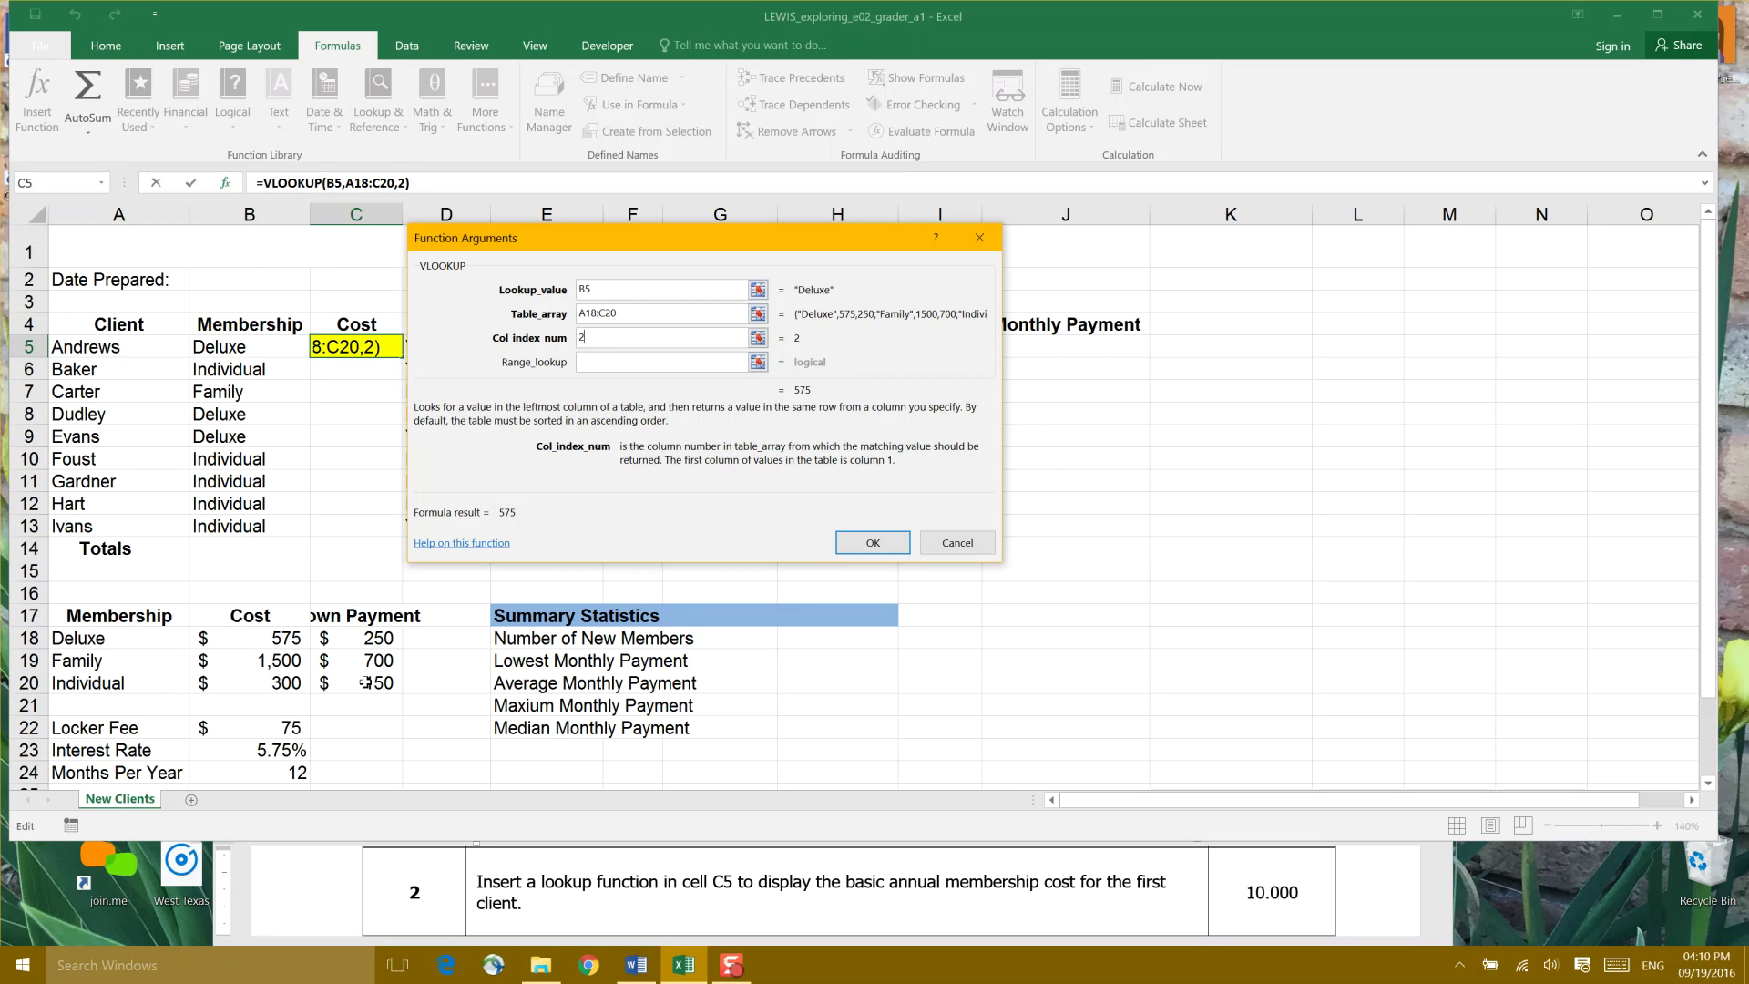
pyautogui.click(597, 313)
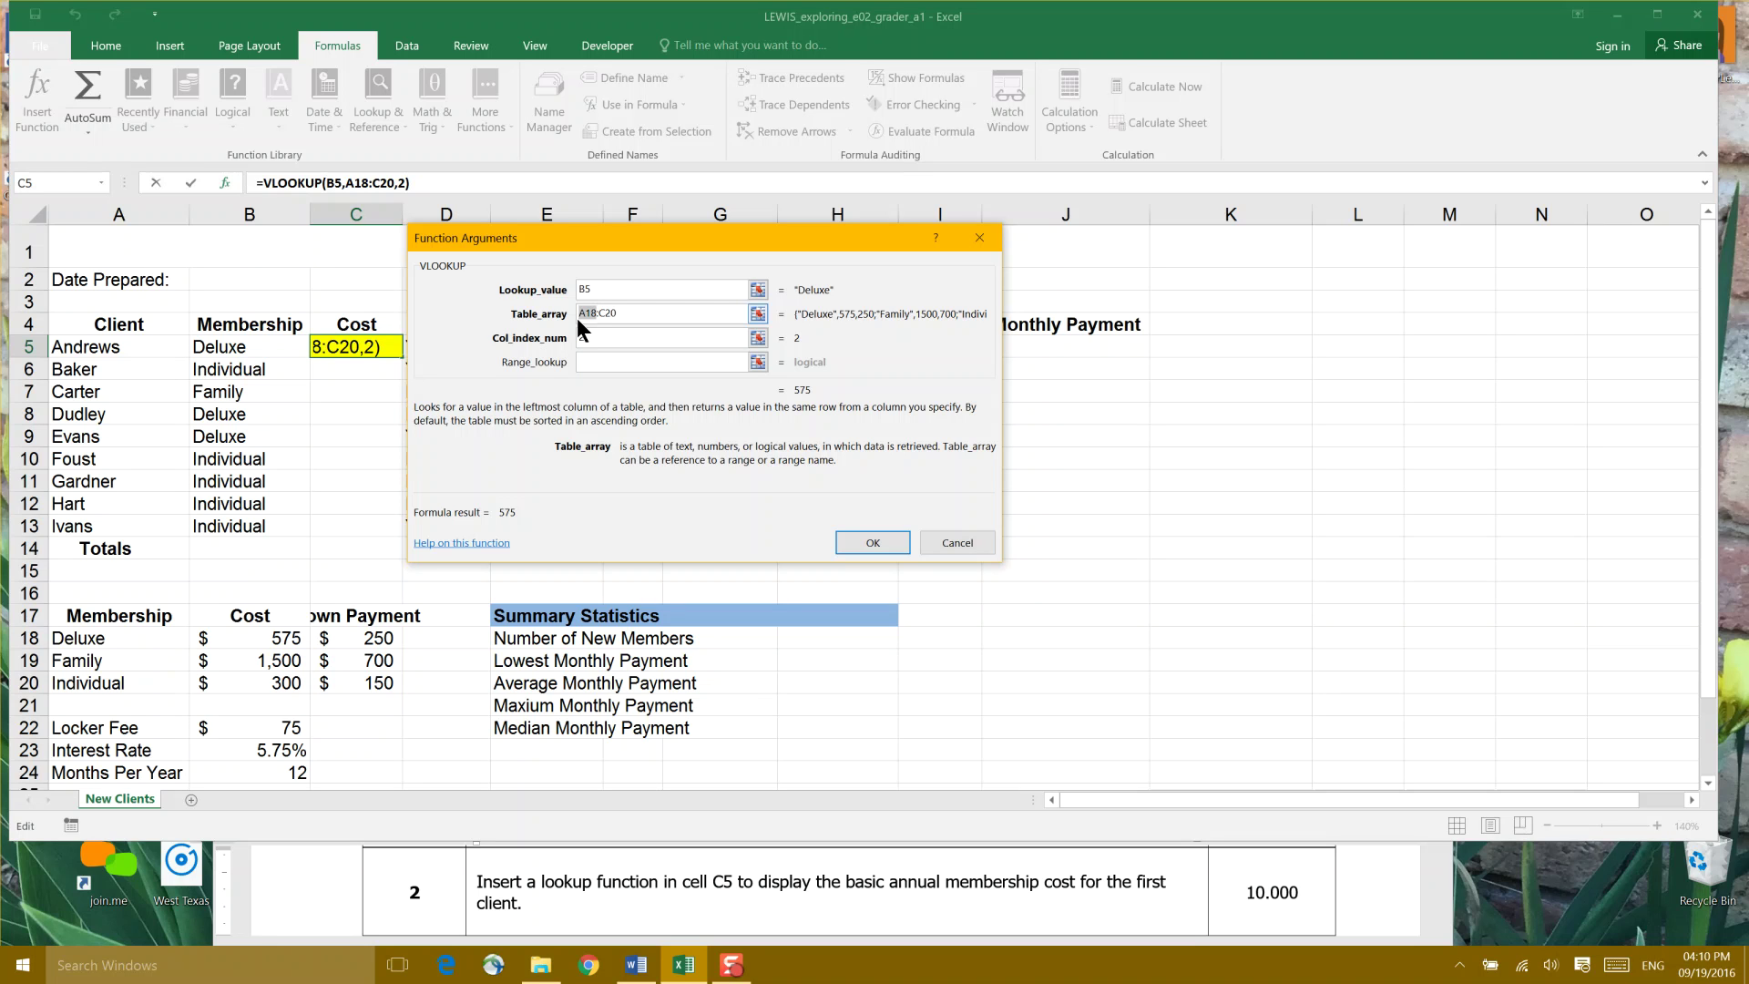
# - Make the table range absolute as $A$18:$C$20 and commit the formula, showing 575 in C5
pyautogui.press('F4')
pyautogui.click(616, 313)
pyautogui.moveTo(617, 314); pyautogui.dragTo(616, 305)
pyautogui.press('F4')
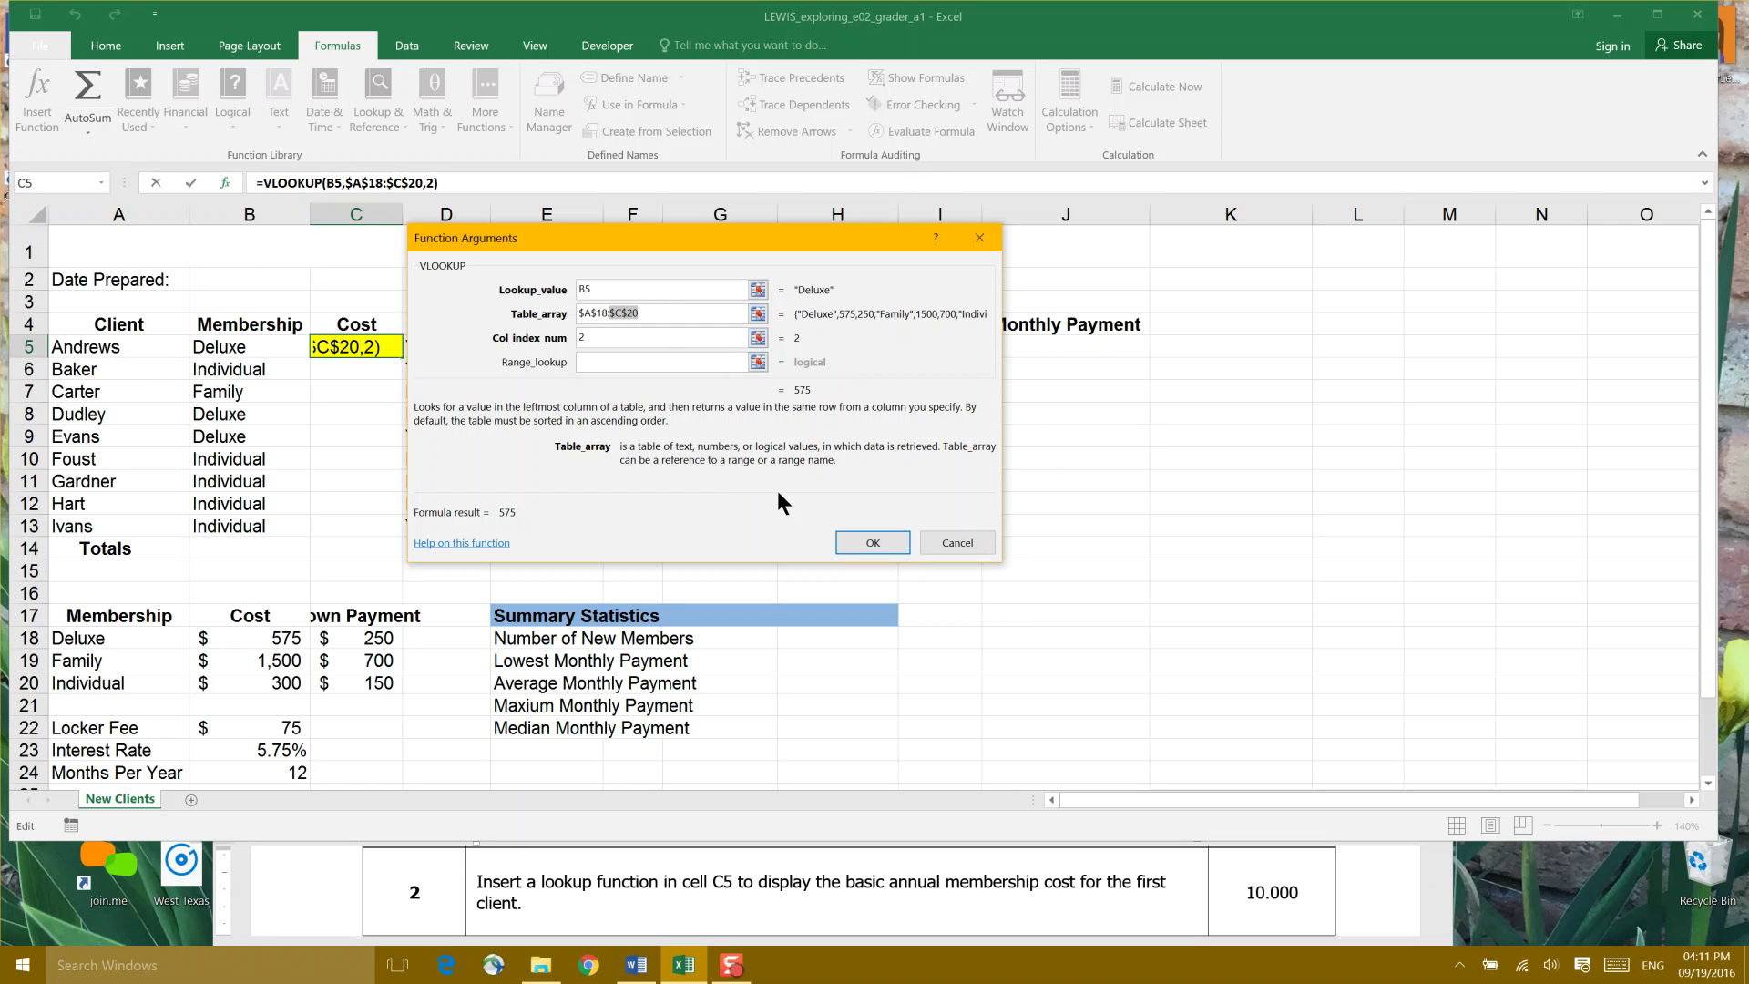
pyautogui.click(870, 543)
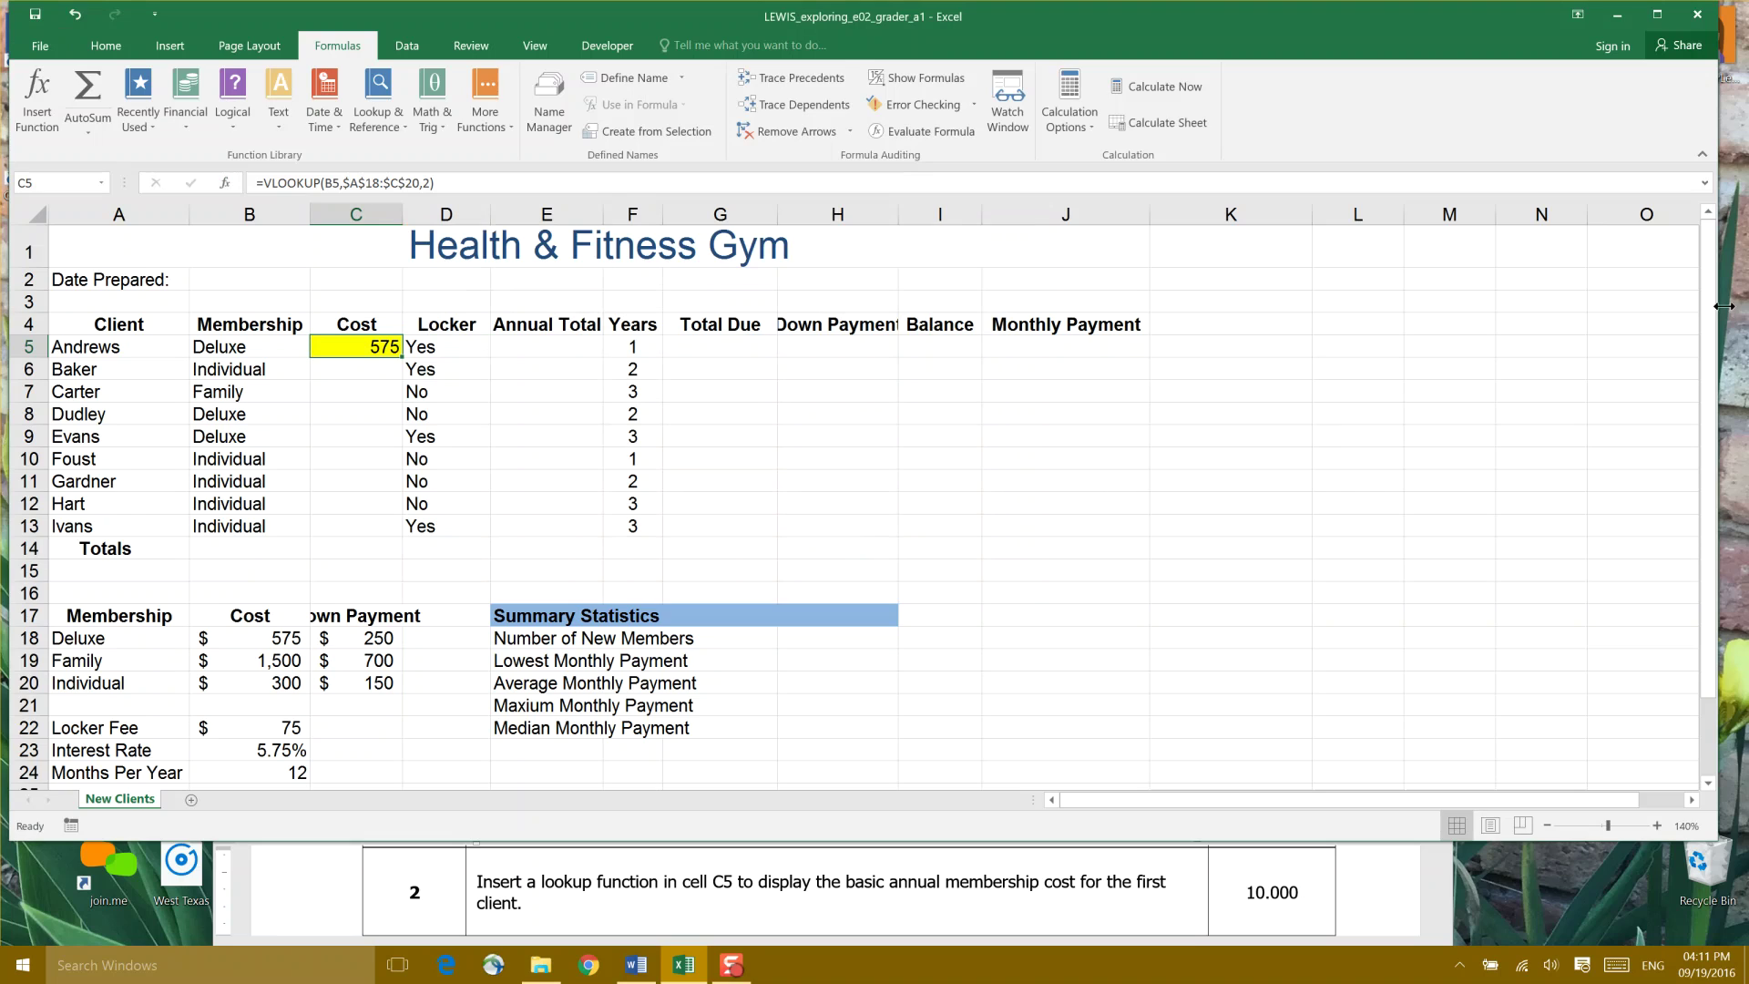